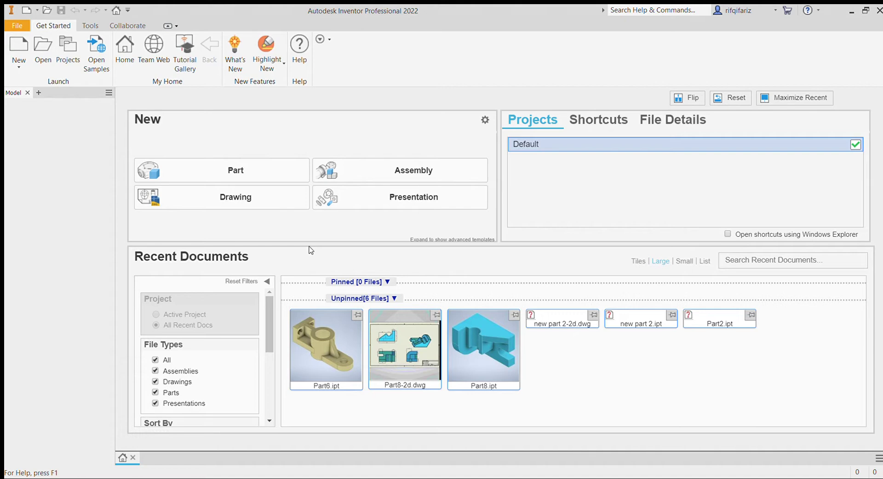
In a new drawing, place a front base view of Part6 with projected top, isometric and side views.
mouse_move(312, 355)
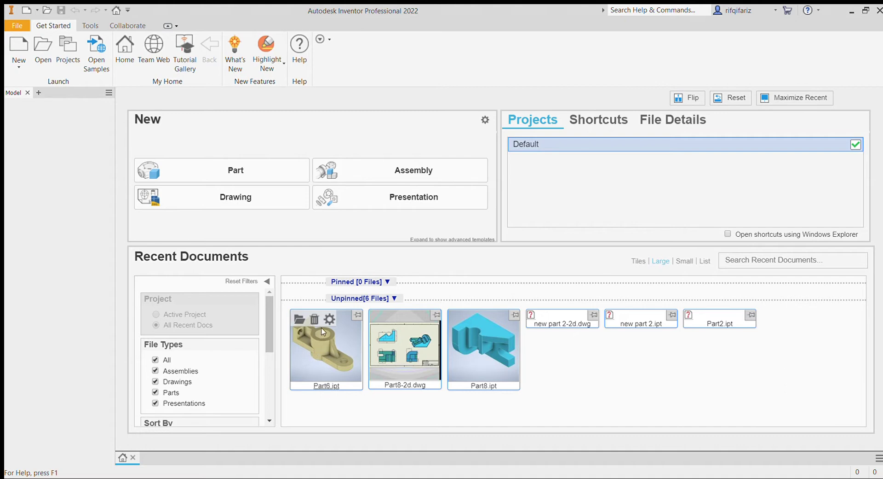
mouse_move(384, 338)
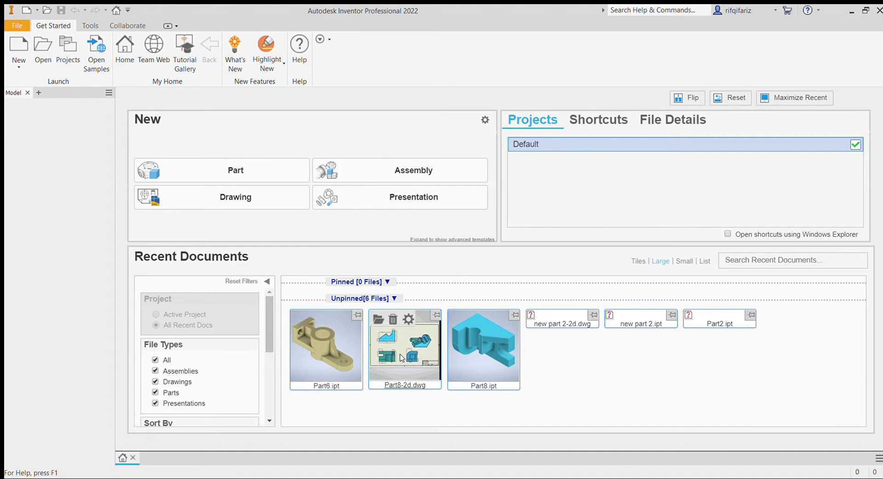
mouse_move(339, 352)
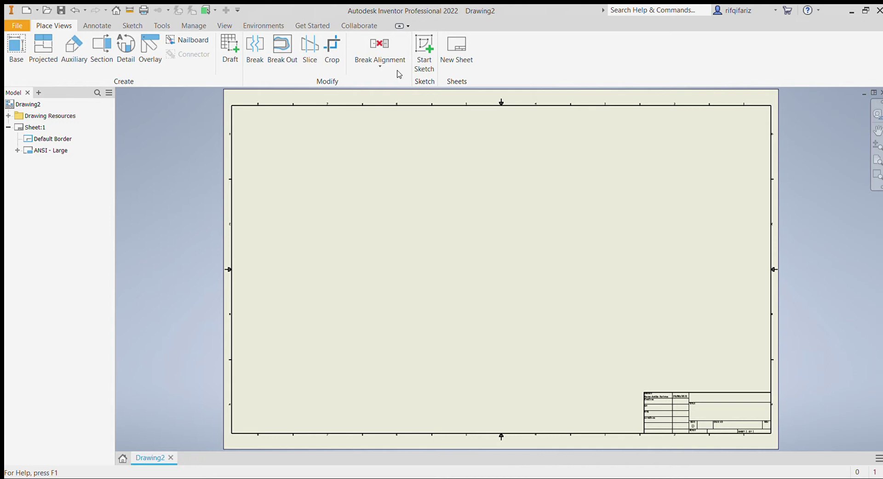
left_click(10, 61)
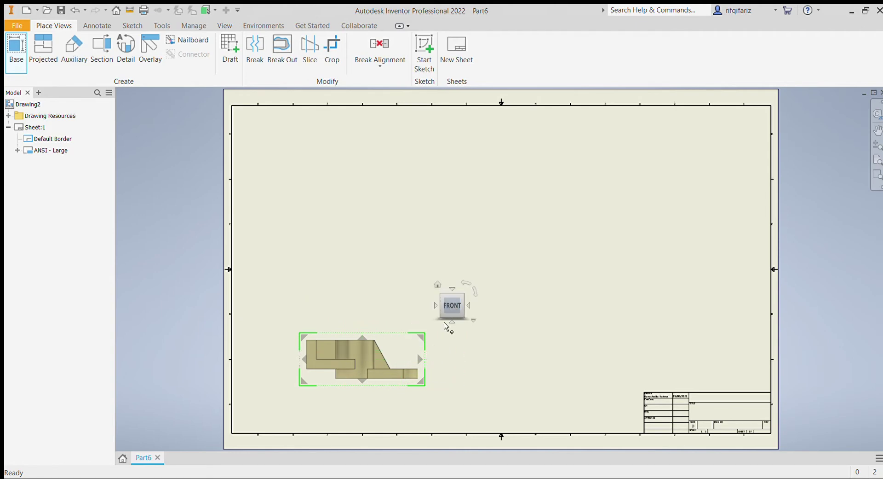
left_click(335, 377)
left_click(361, 200)
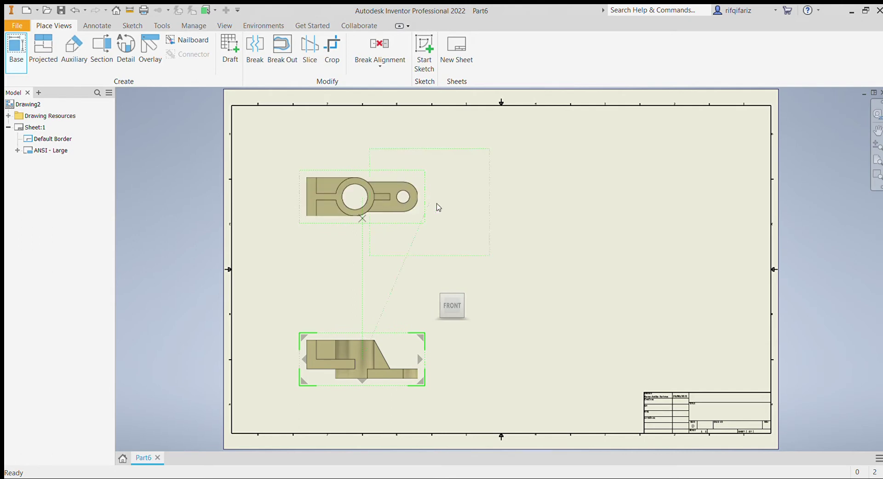
left_click(585, 188)
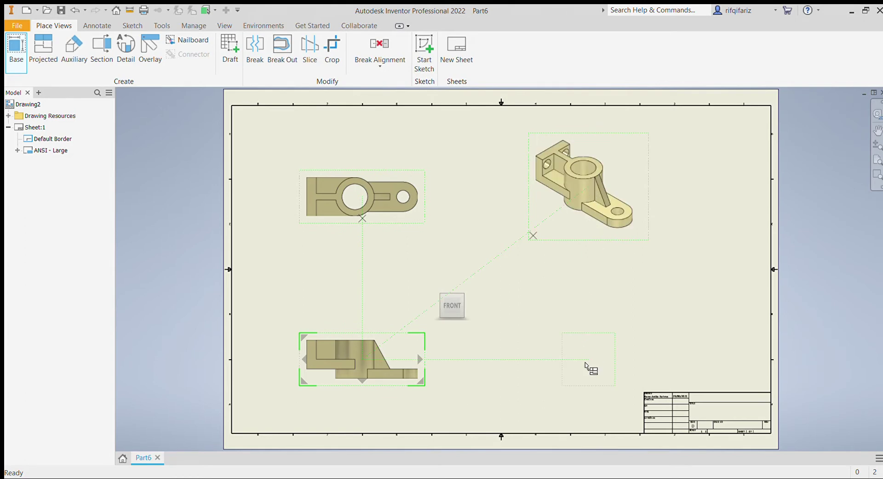
left_click(605, 365)
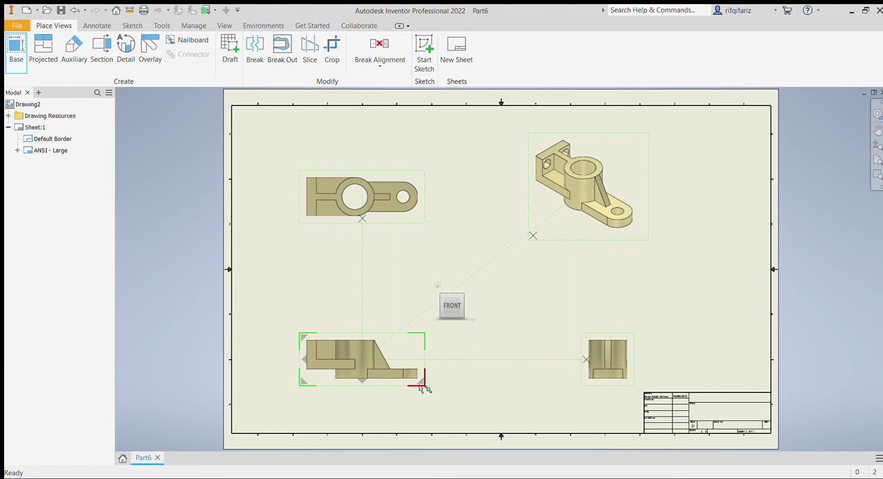
Scale up the base view so the four linked views fill the sheet, and finish creating the views.
mouse_move(419, 386)
left_mouse_down()
mouse_move(446, 416)
mouse_move(425, 384)
mouse_move(451, 398)
left_mouse_up()
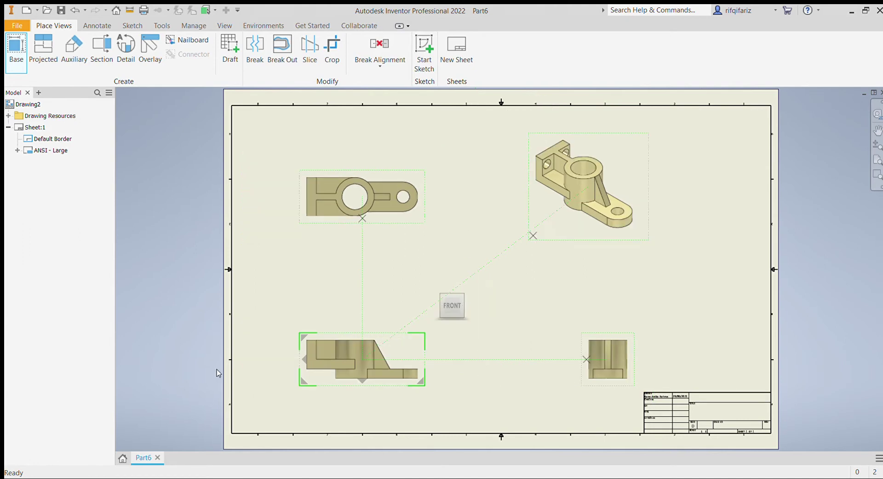
left_click(201, 408)
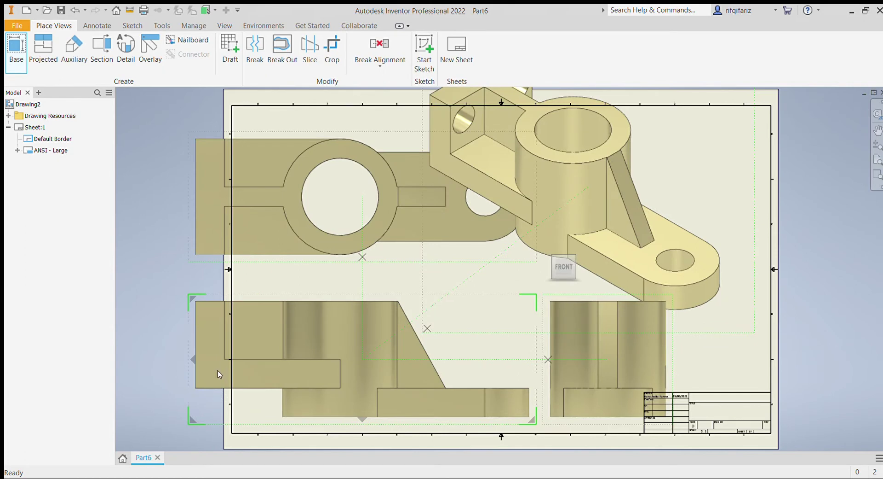
left_click(202, 400)
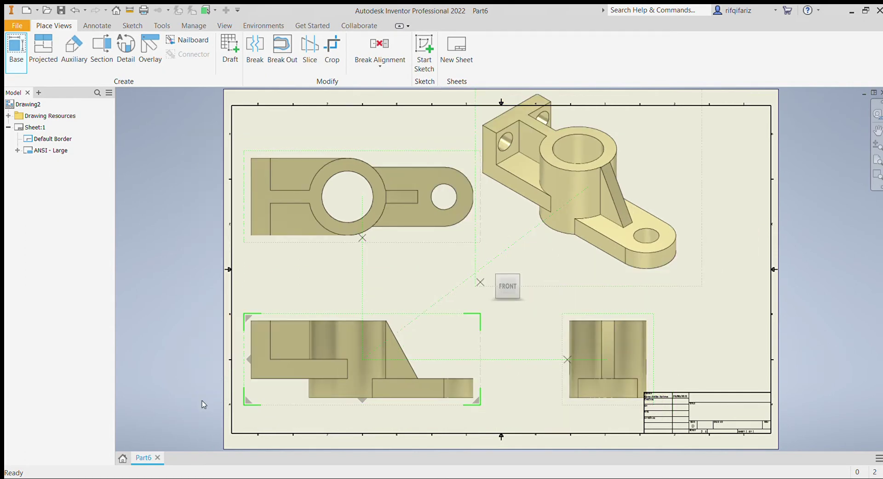
left_click(197, 407)
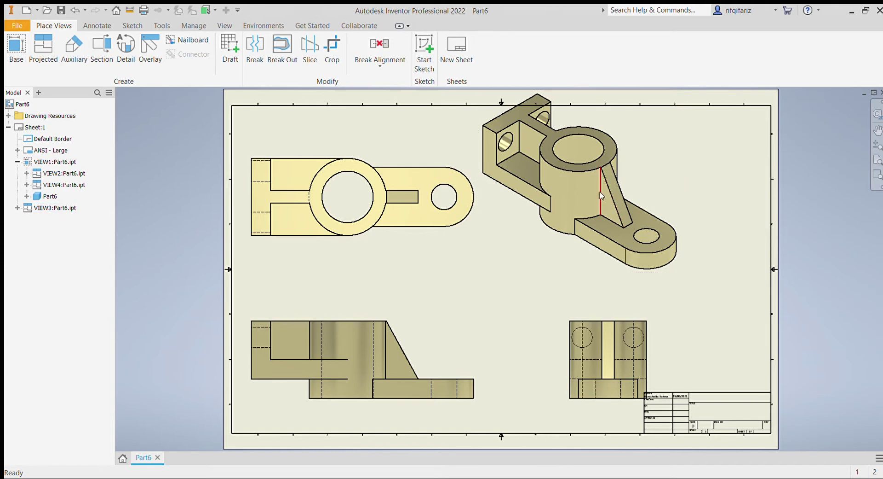
left_click(878, 130)
mouse_move(603, 181)
left_mouse_down()
mouse_move(631, 190)
mouse_move(610, 182)
left_mouse_up()
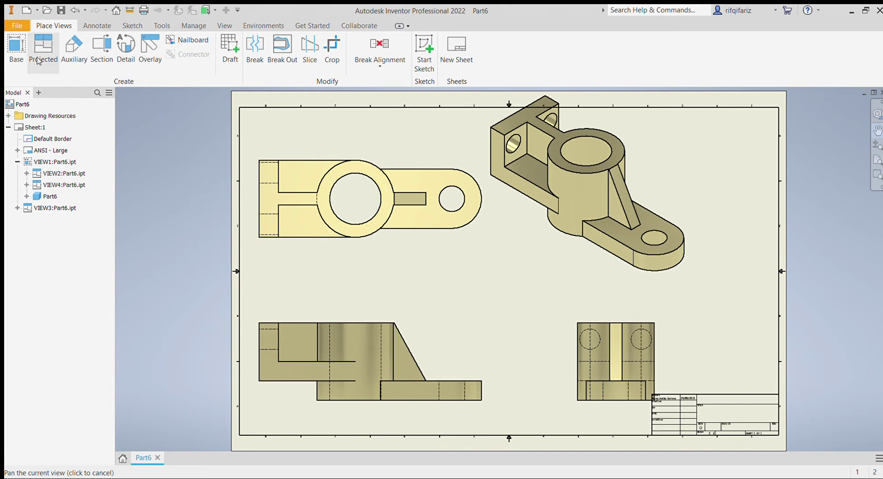
key("Escape")
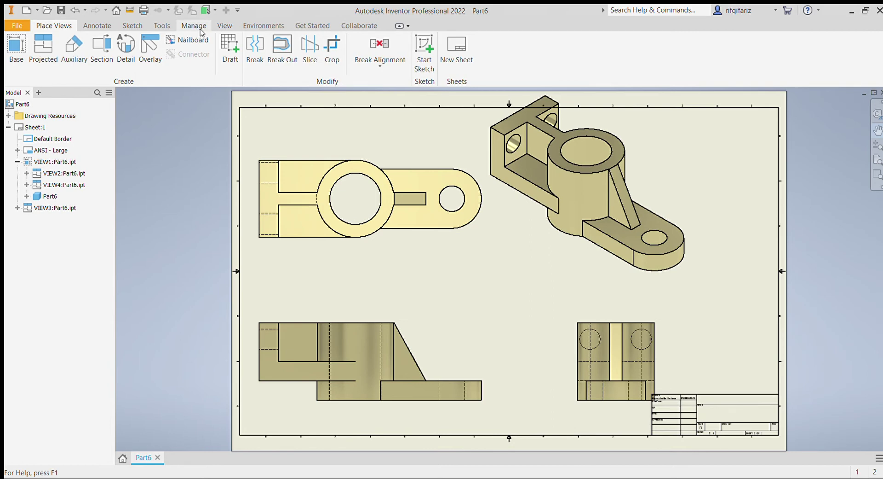
left_click(164, 29)
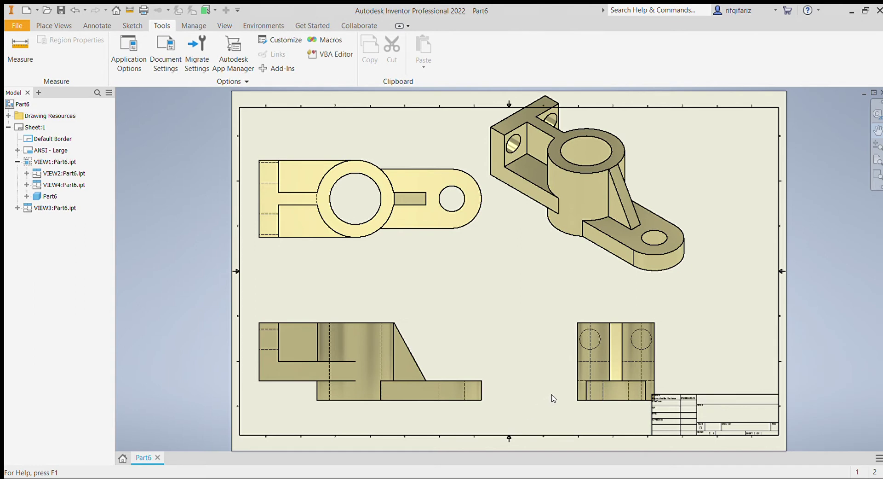
left_click(451, 381)
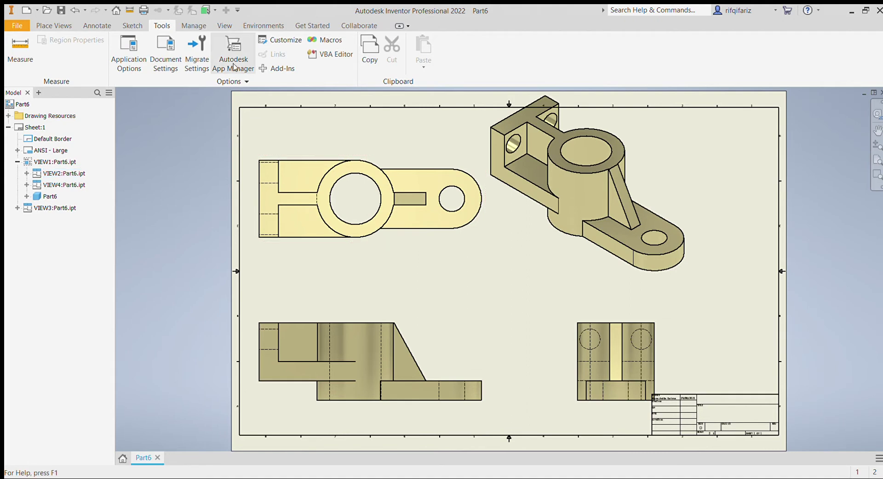
Dimension the top view's upper horizontal edge from the flange face to the boss centre, placing the dimension above the view.
left_click(95, 26)
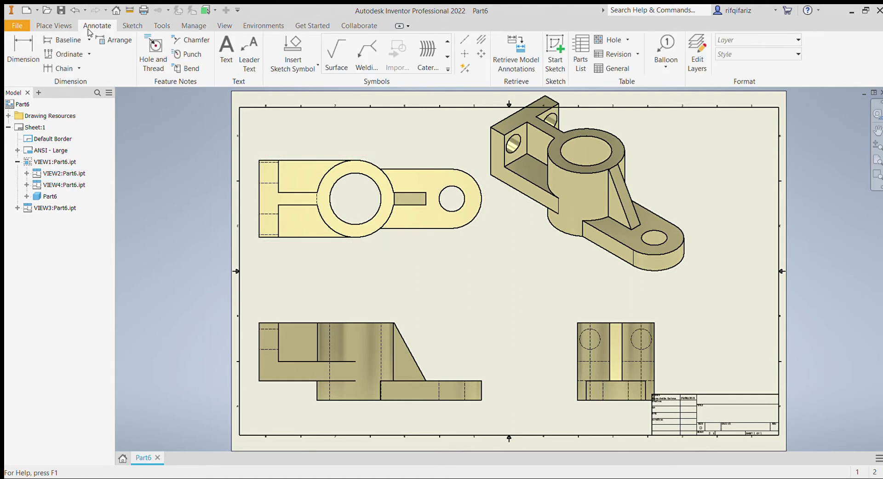
left_click(12, 51)
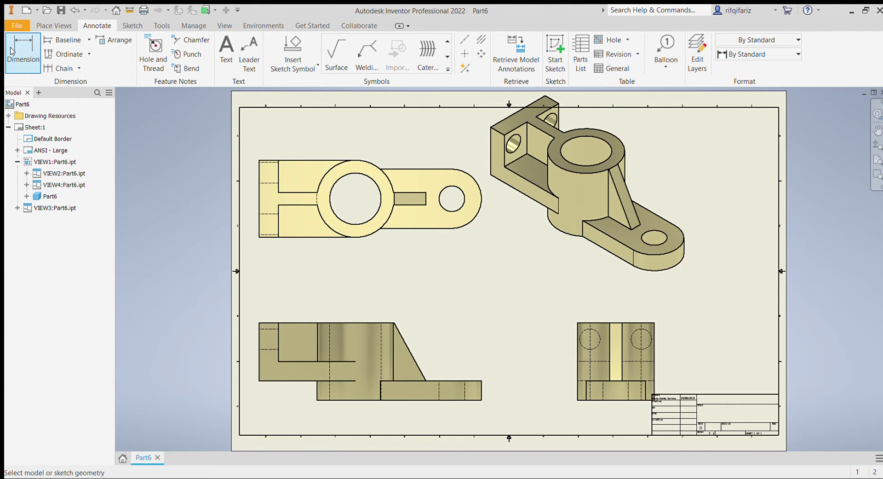
left_click(306, 160)
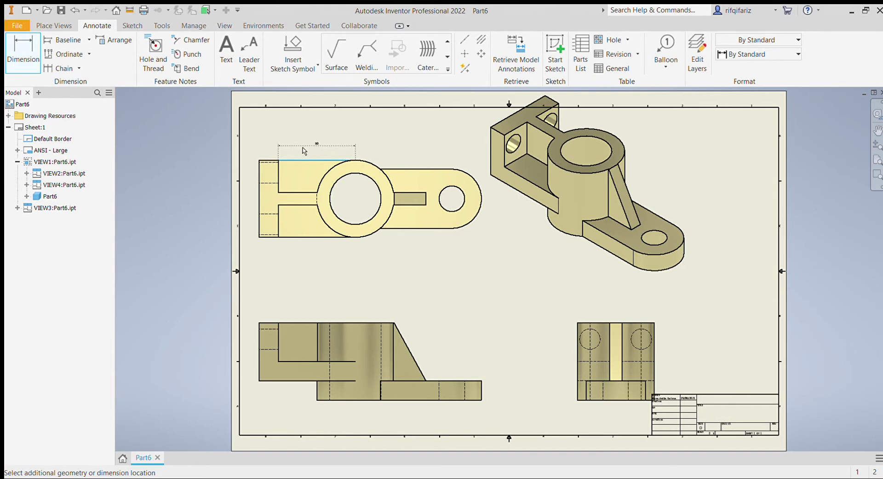
left_click(304, 150)
key("Escape")
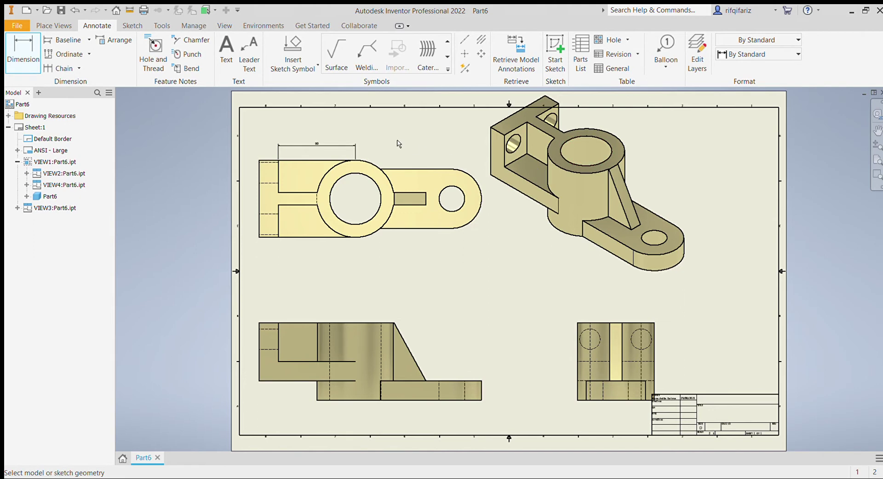
Dimension the flange's thickness in the top view, in line with the adjacent upper-edge dimension.
scroll(398, 143, "up", 3)
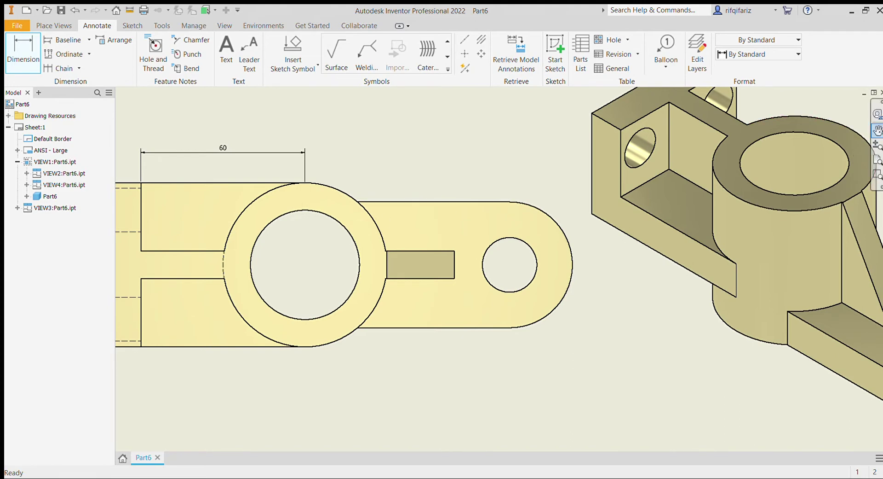
left_click(877, 130)
left_click_drag(367, 197, 510, 178)
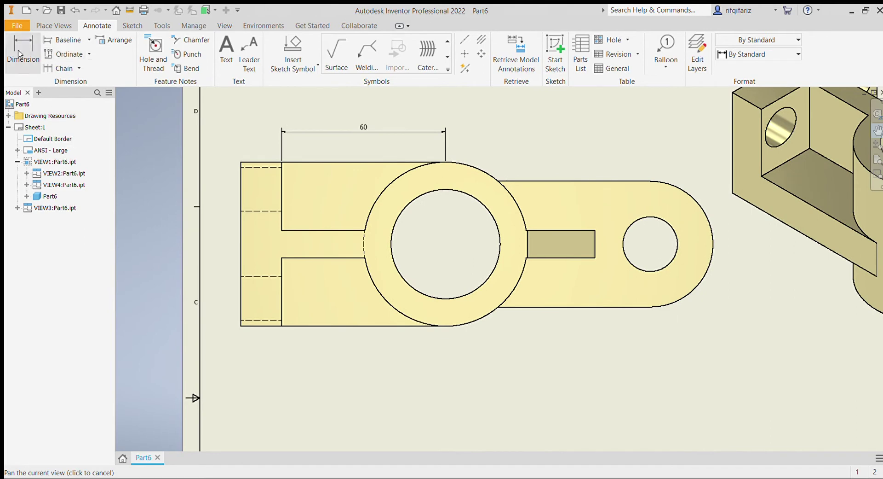
left_click(19, 55)
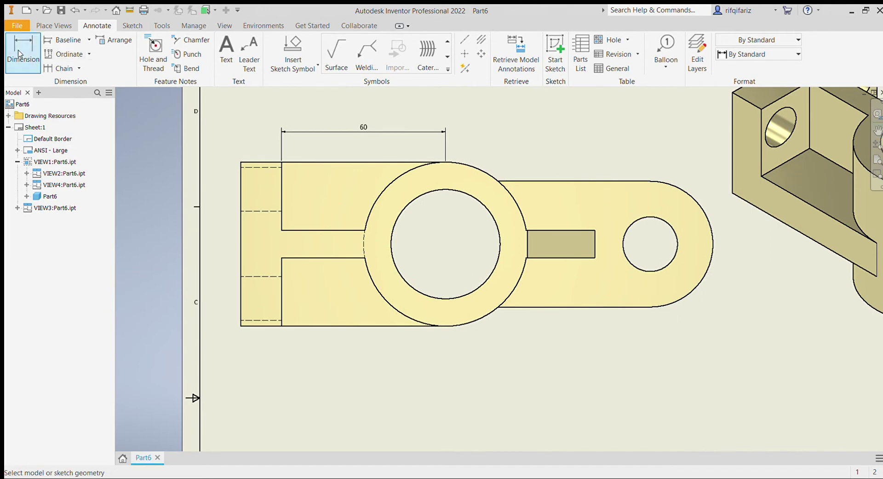
left_click(265, 162)
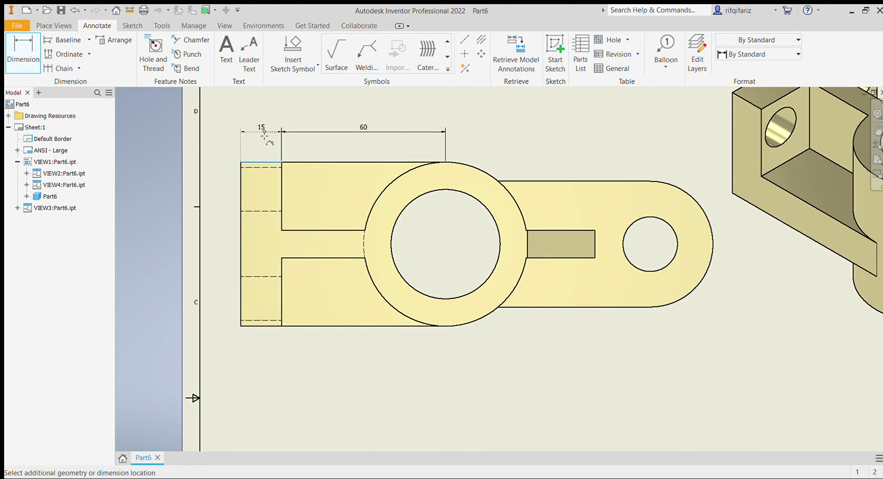
left_click(265, 132)
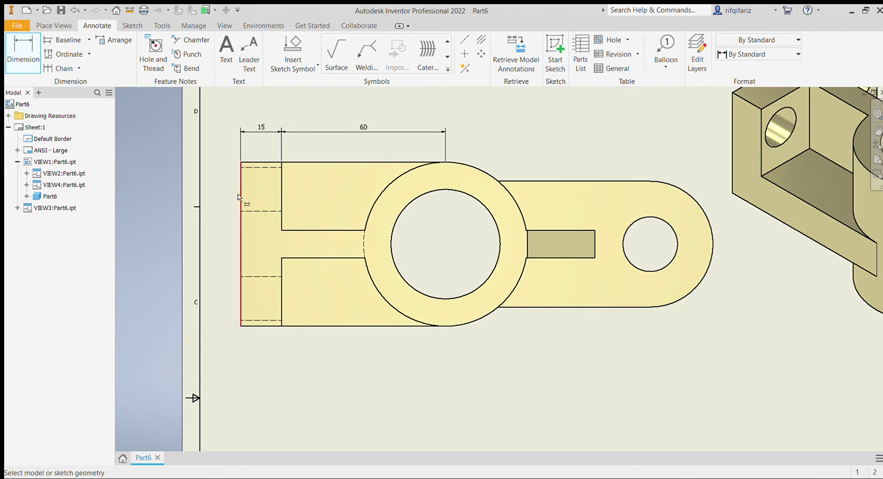
Dimension the flange's overall width and the length of the narrow web between flange and boss in the top view.
left_click(240, 197)
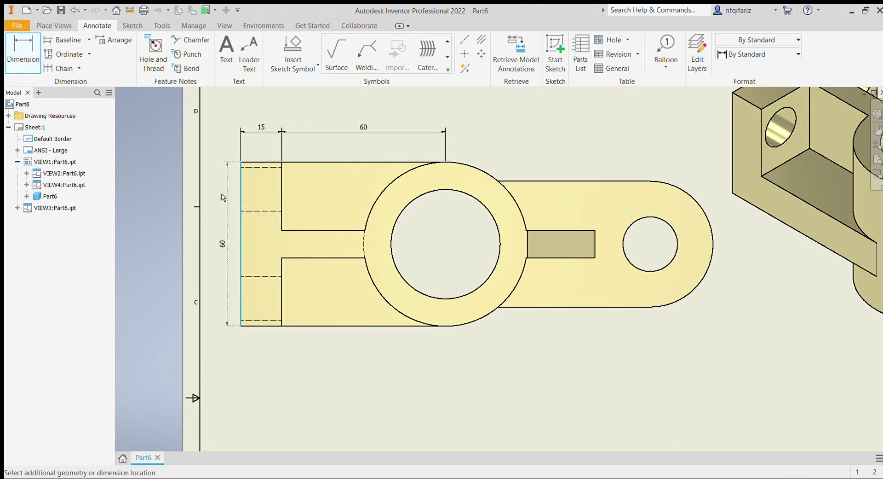
left_click(222, 197)
key("Escape")
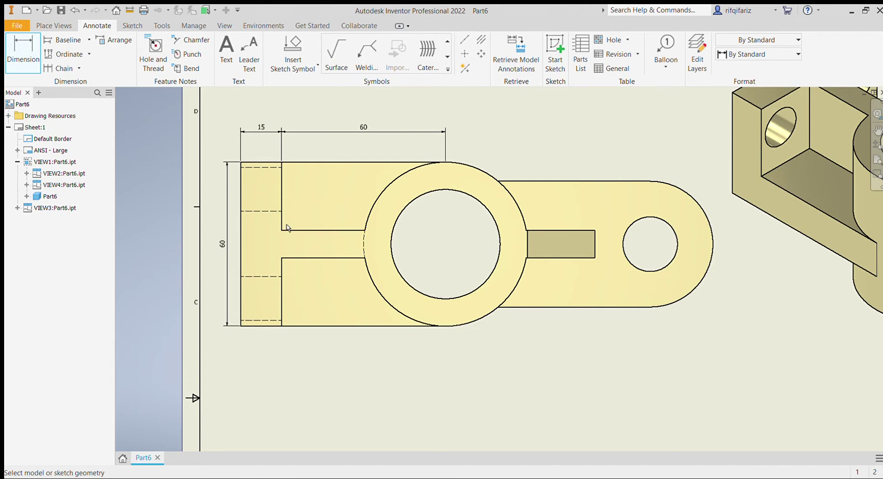
left_click(313, 235)
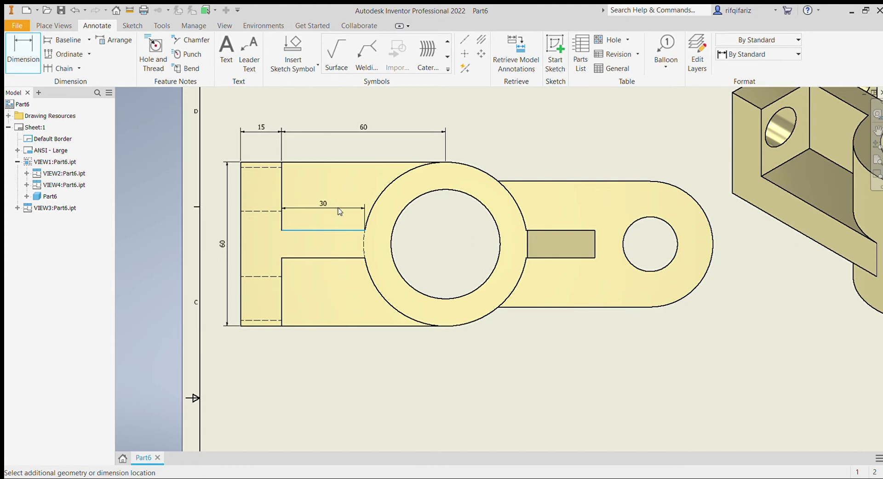
left_click(386, 296)
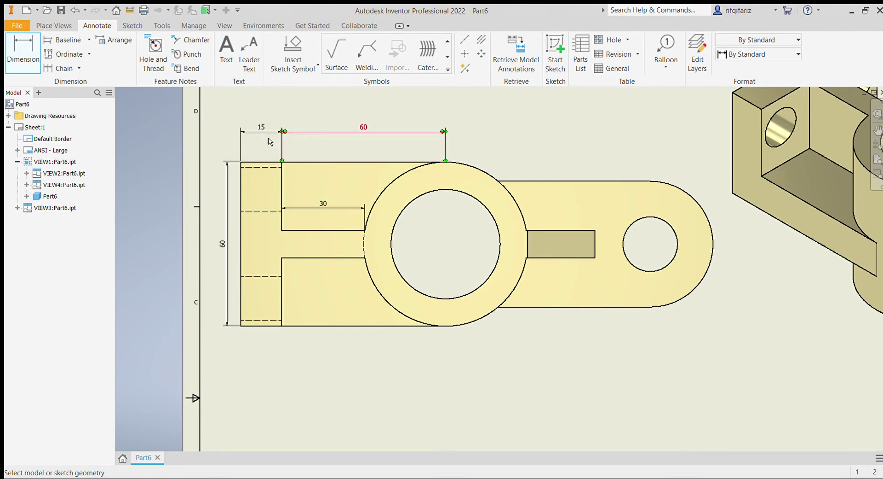
Try to dimension the flange's inner vertical edge above the web in the top view.
key("d")
left_click(282, 196)
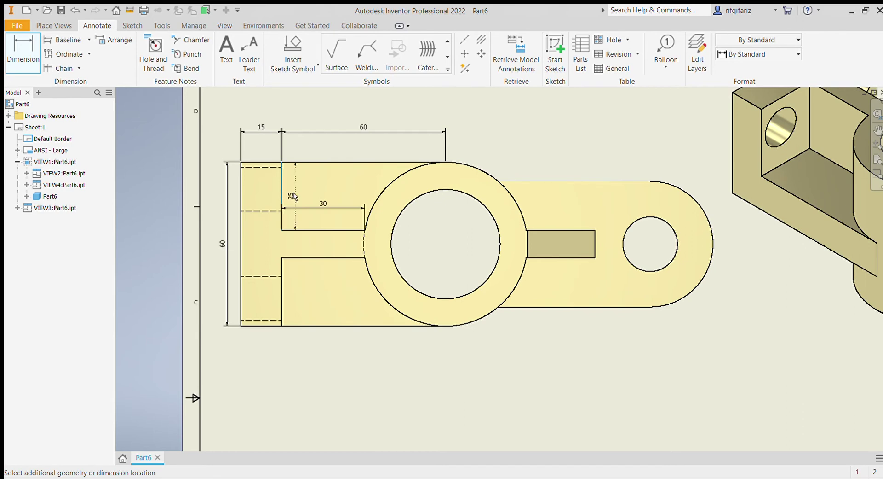
left_click(280, 196)
left_click(281, 249)
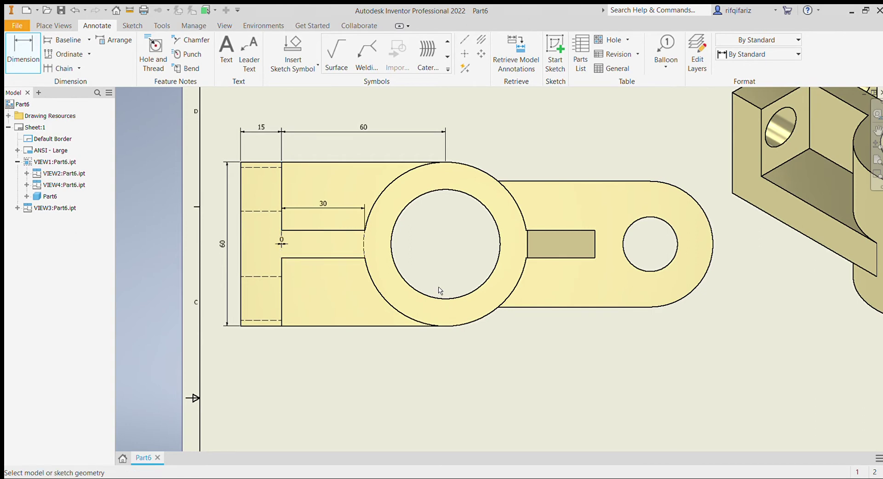
key("Escape")
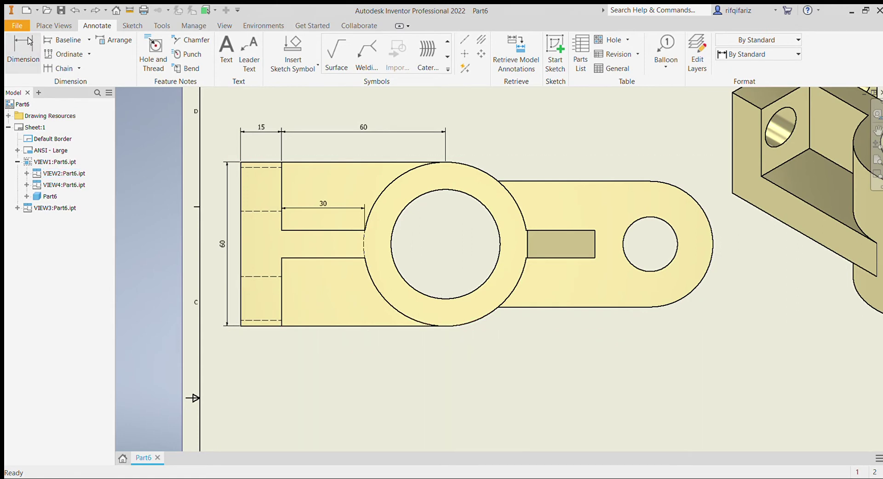
Dimension the flange's inner vertical edge below the web in the top view.
key("d")
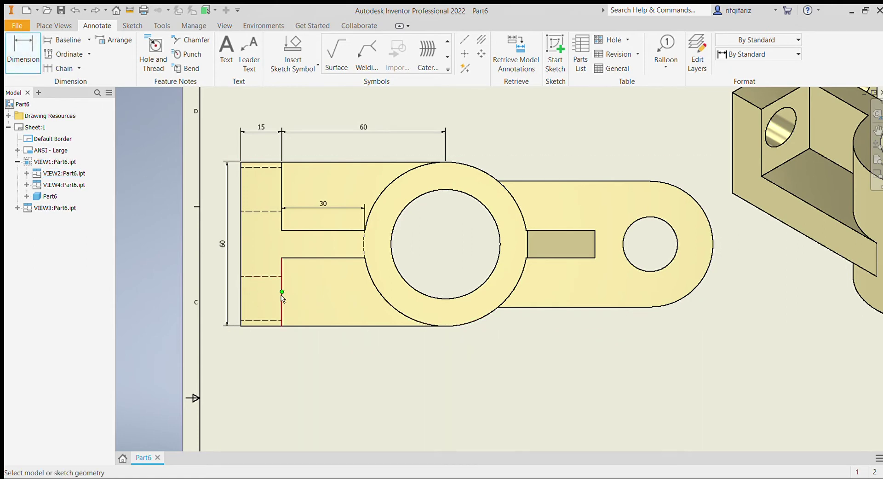
left_click(282, 313)
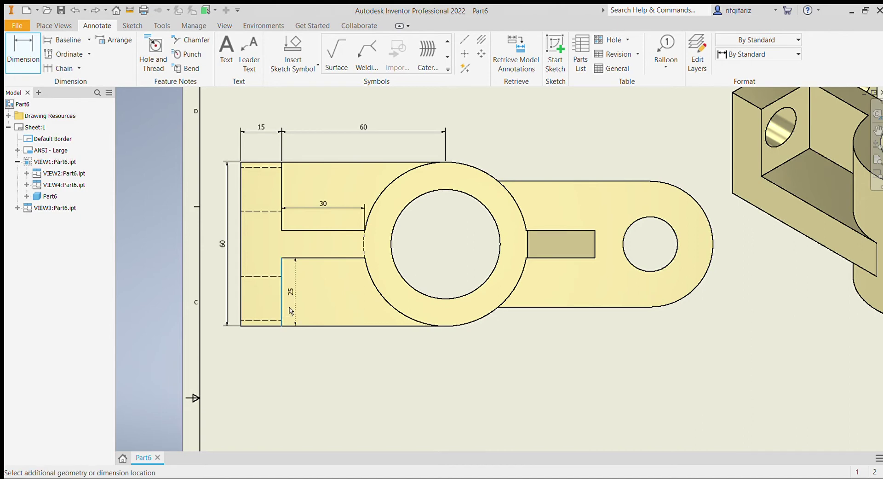
left_click(290, 310)
key("Escape")
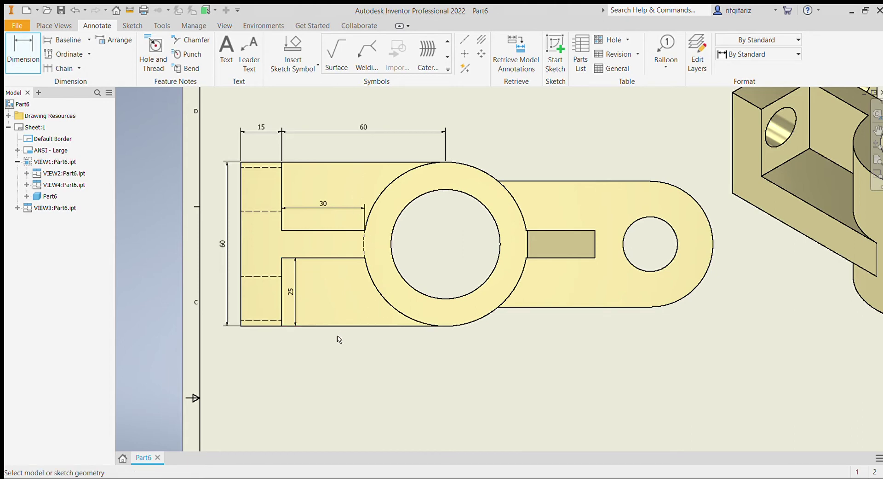
Dimension the boss's bore diameter and its outer radius in the top view.
left_click(405, 211)
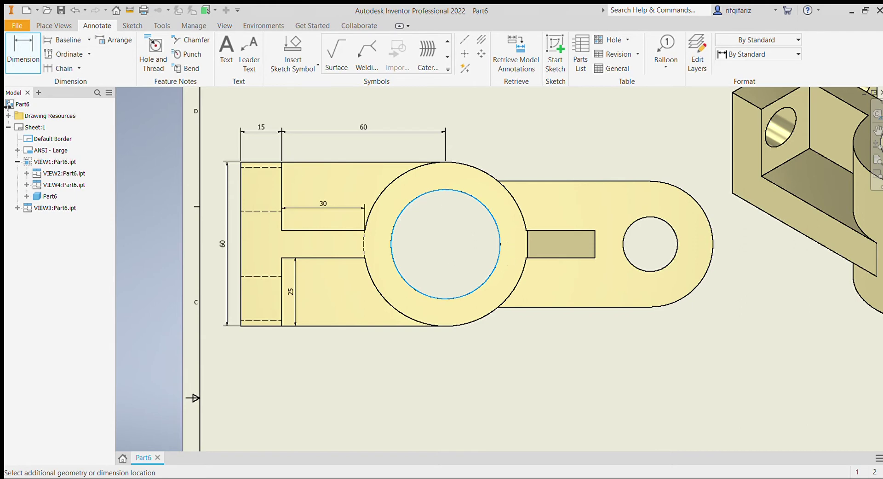
left_click(18, 52)
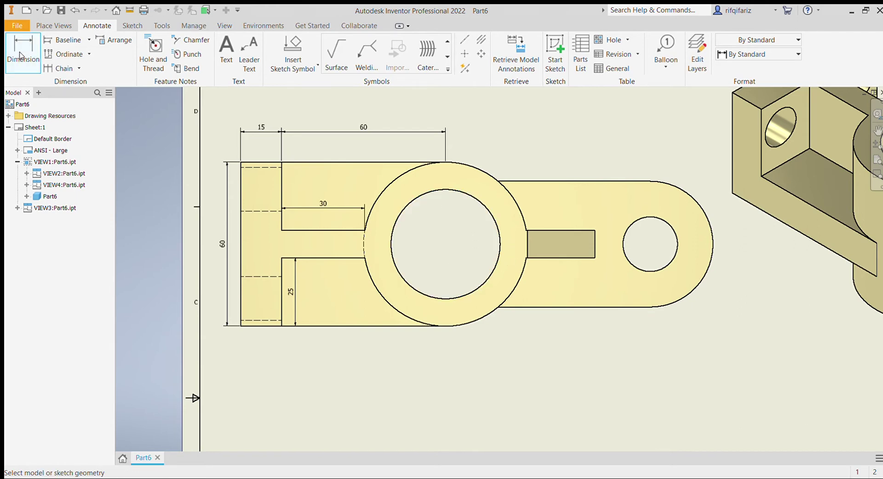
left_click(414, 199)
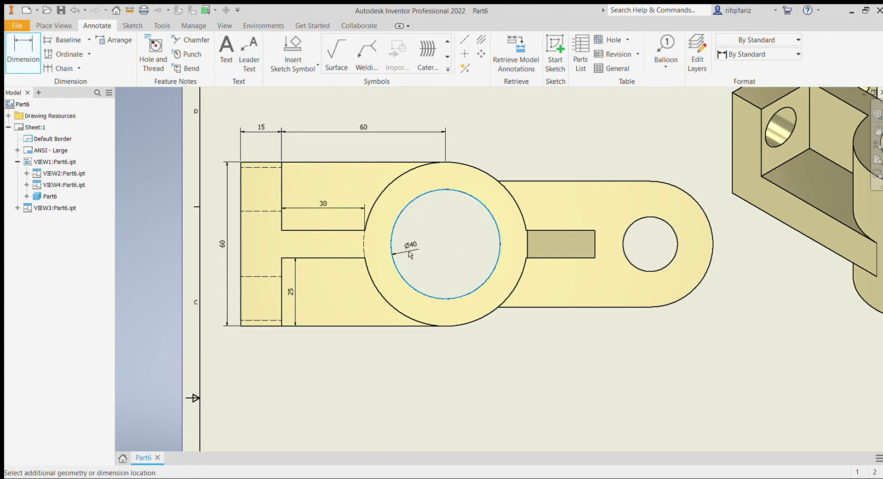
left_click(467, 236)
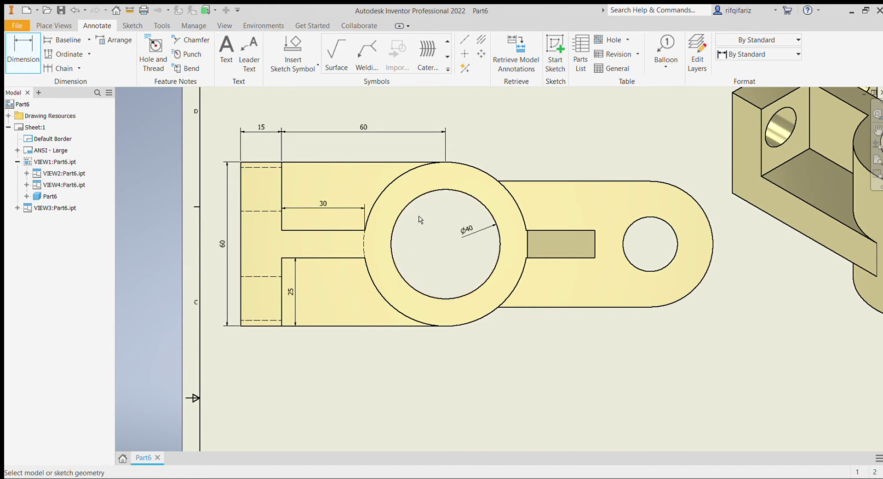
left_click(484, 175)
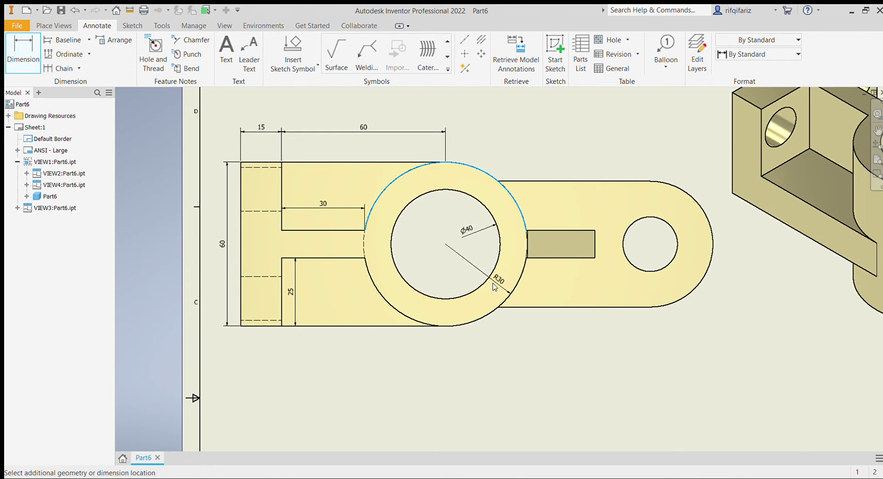
left_click(493, 286)
key("Escape")
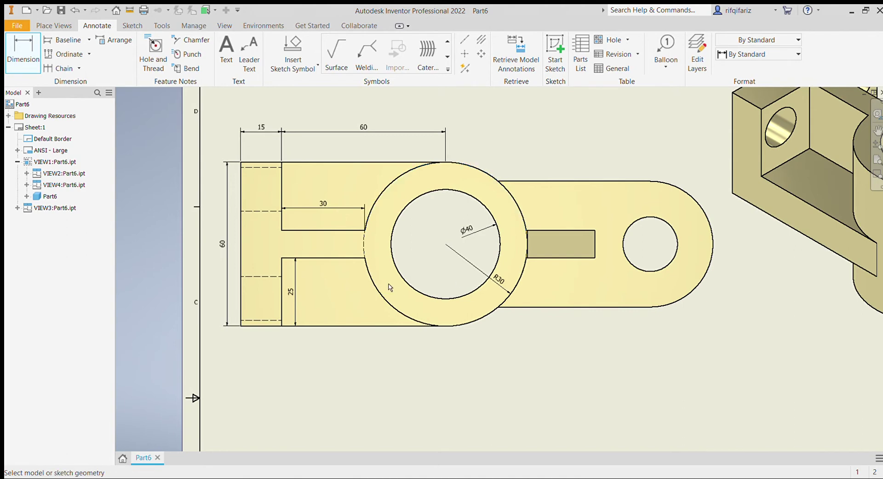
Dimension the rib's length and width between the boss and the small hole in the top view.
left_click(573, 258)
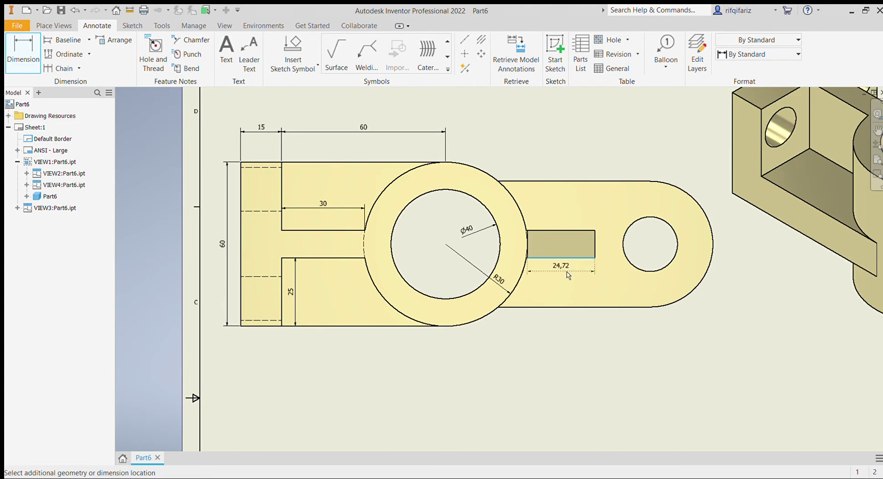
left_click(568, 274)
key("Escape")
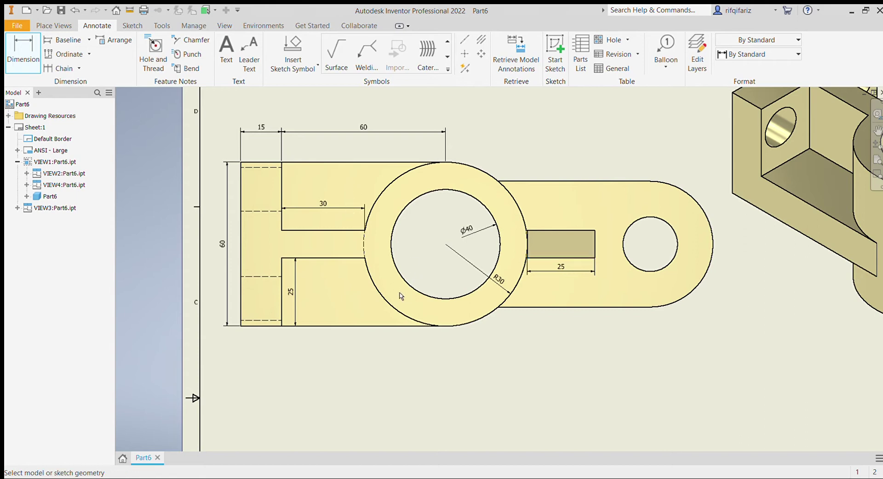
left_click(594, 251)
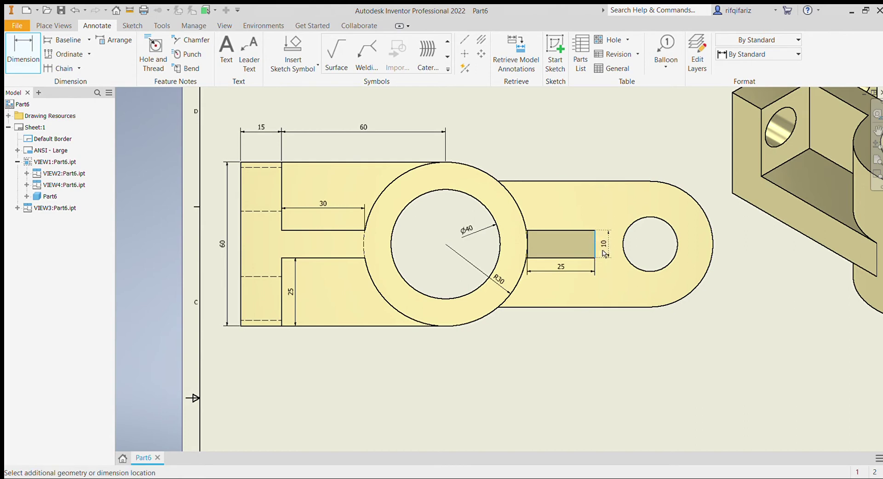
left_click(608, 249)
key("Escape")
Dimension the rounded arm's upper straight edge in the top view, placing the dimension above the arm.
left_click(564, 182)
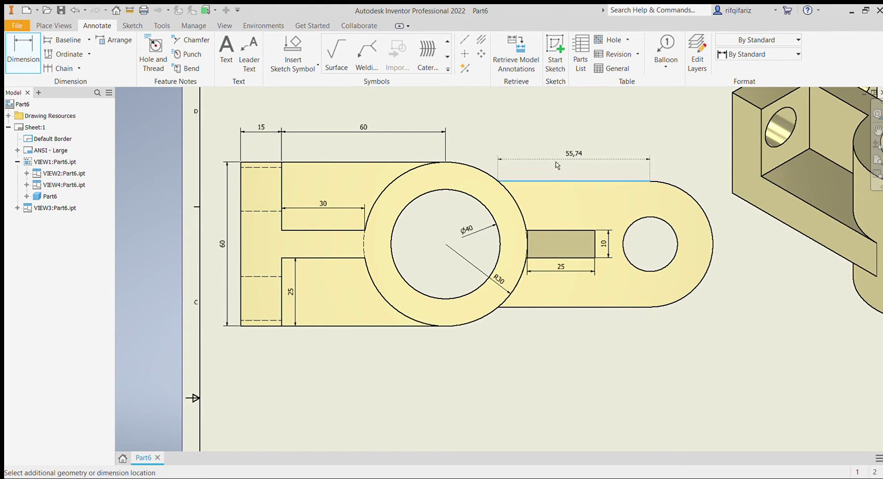
left_click(556, 162)
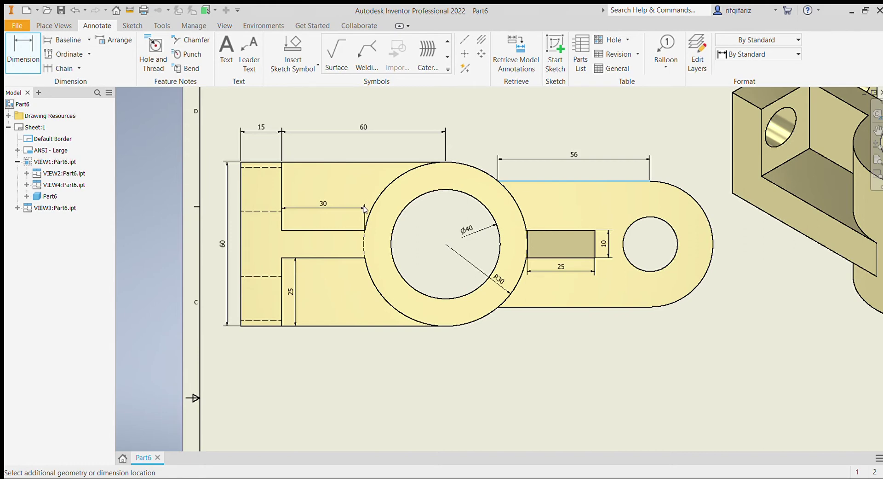
key("Escape")
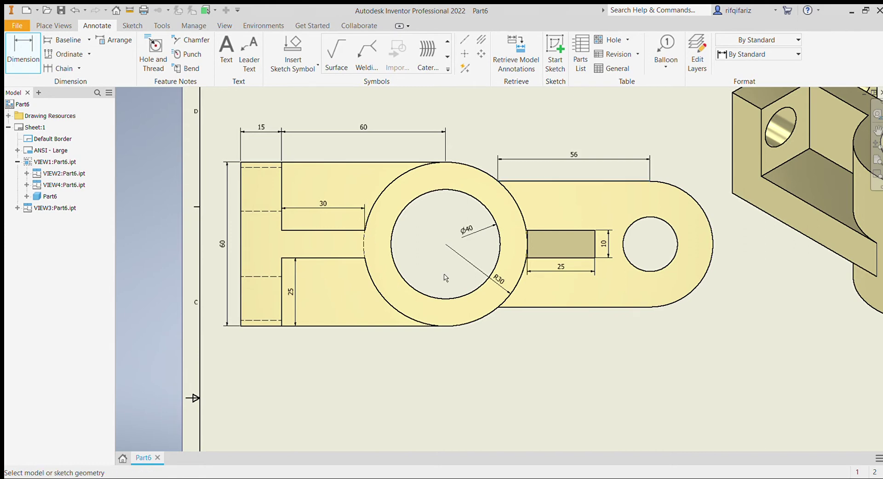
Dimension the small hole's diameter and the rounded arm's end radius in the top view.
left_click(670, 264)
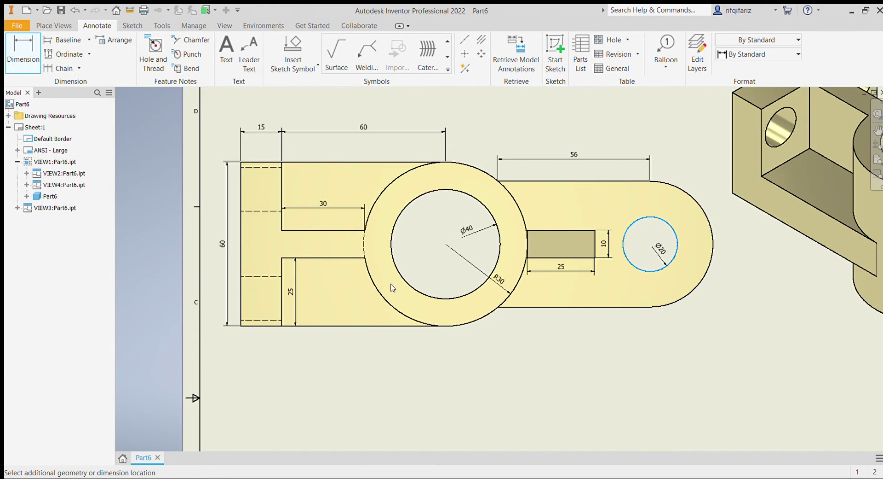
key("Escape")
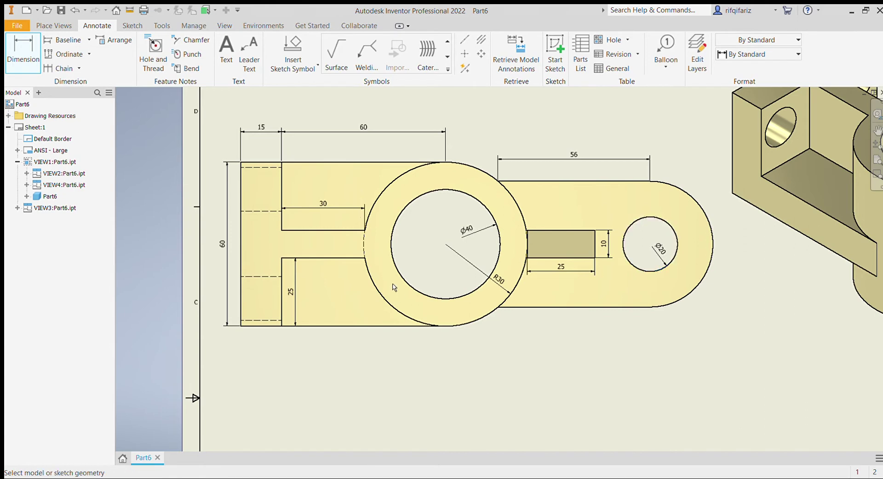
left_click(706, 228)
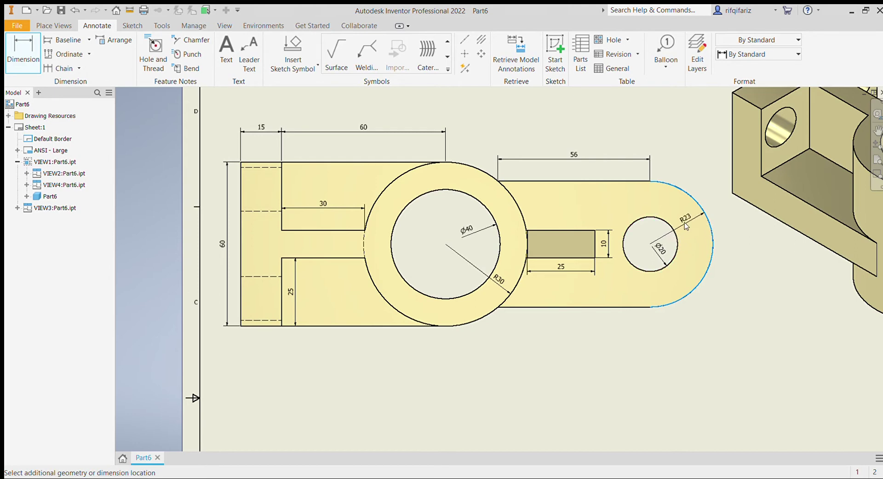
left_click(685, 226)
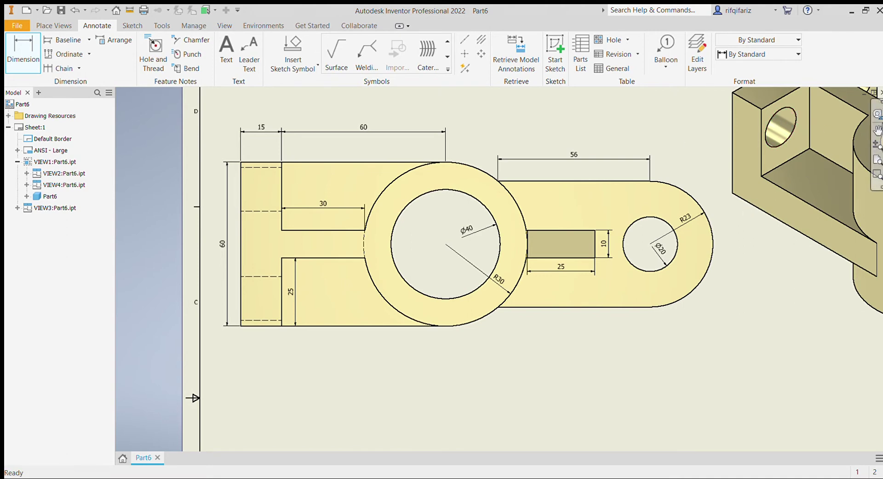
Dimension the boss's upper horizontal edge in the front view, placing the dimension above the view.
left_click(878, 130)
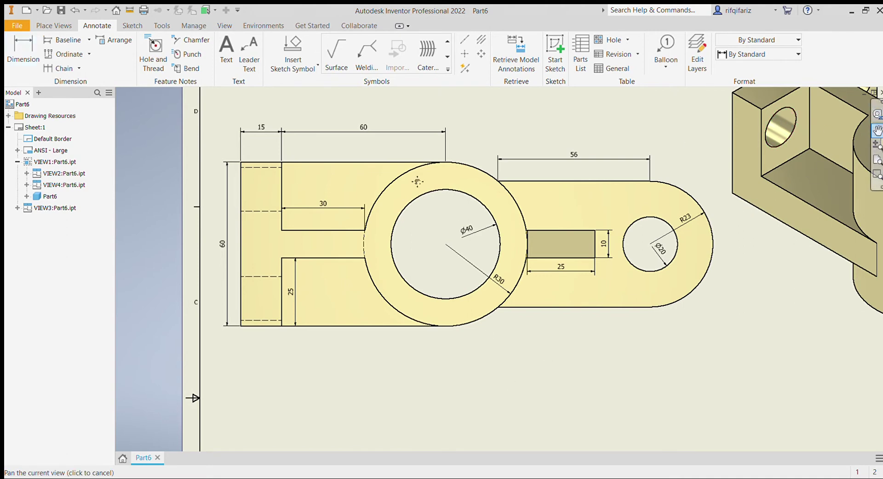
mouse_move(536, 402)
left_mouse_down()
mouse_move(507, 244)
mouse_move(497, 415)
mouse_move(525, 388)
left_mouse_up()
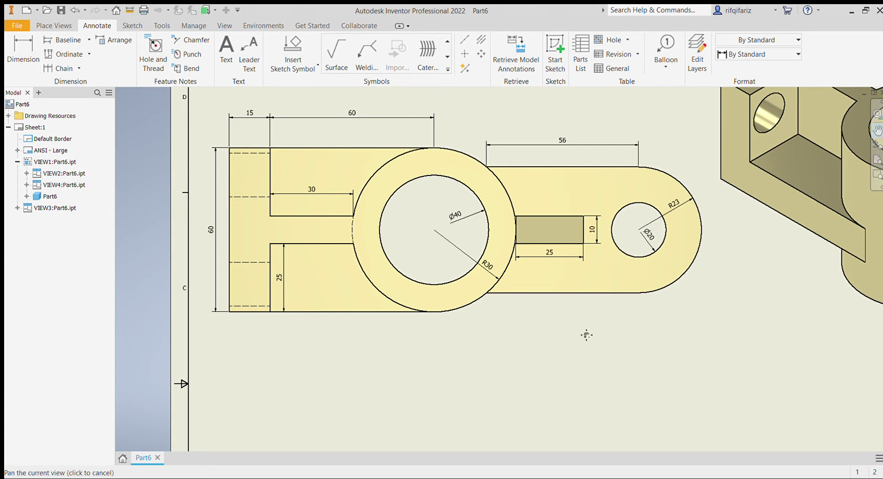
mouse_move(587, 335)
left_mouse_down()
mouse_move(579, 279)
mouse_move(582, 6)
mouse_move(581, 51)
left_mouse_up()
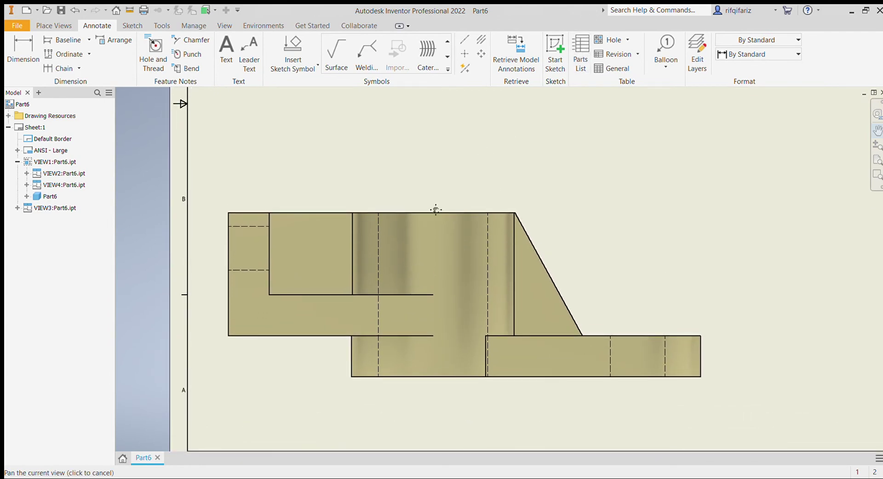
left_click(24, 48)
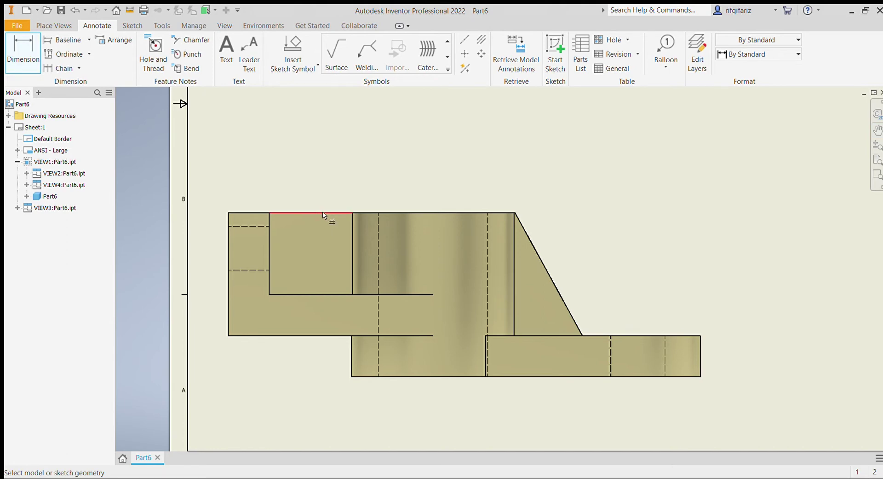
left_click(453, 215)
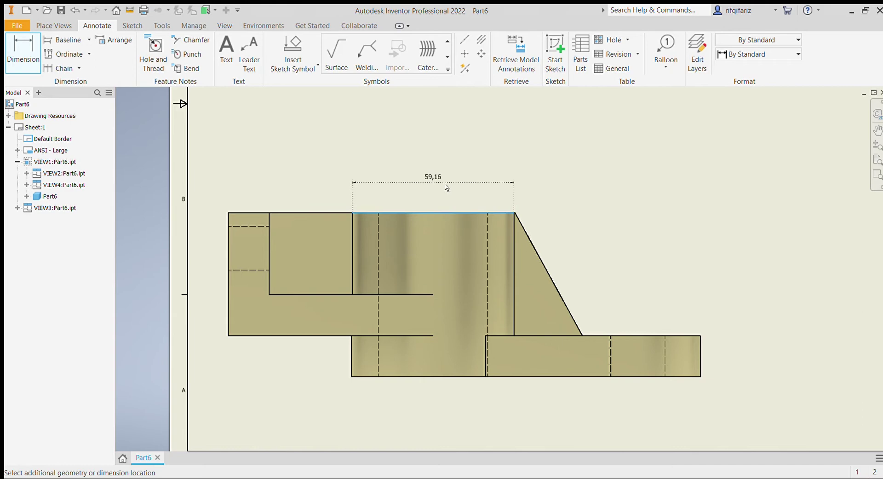
left_click(446, 188)
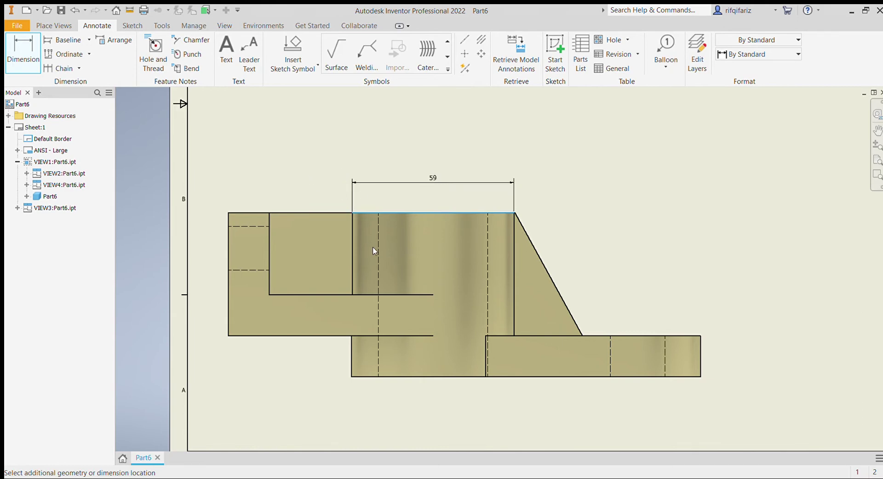
left_click(439, 185)
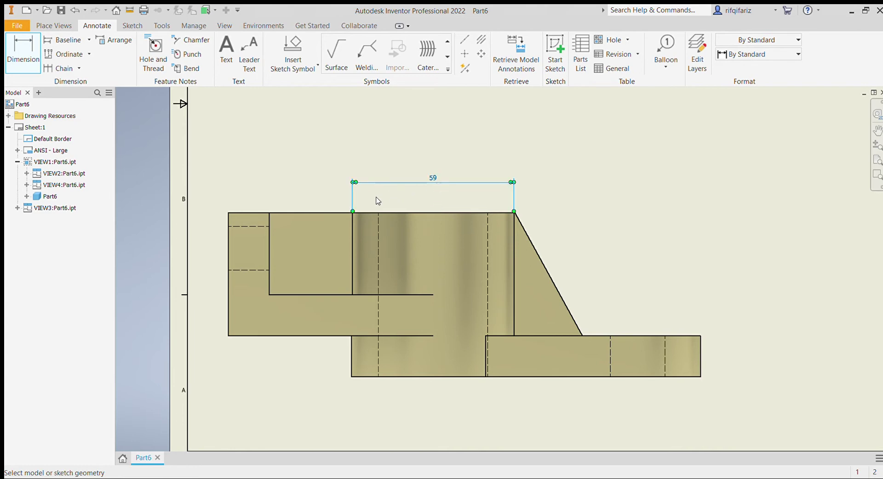
key("Escape")
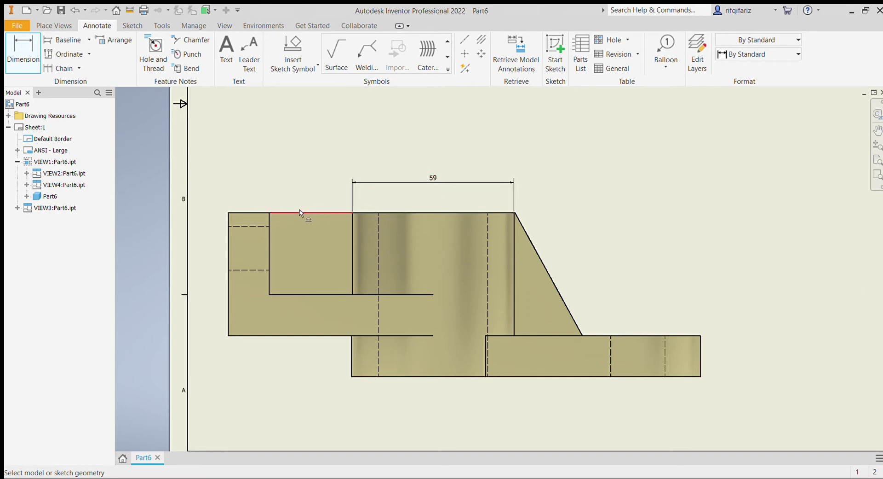
Dimension the upper edges of the web and the flange in the front view, in line with the boss dimension.
left_click(283, 218)
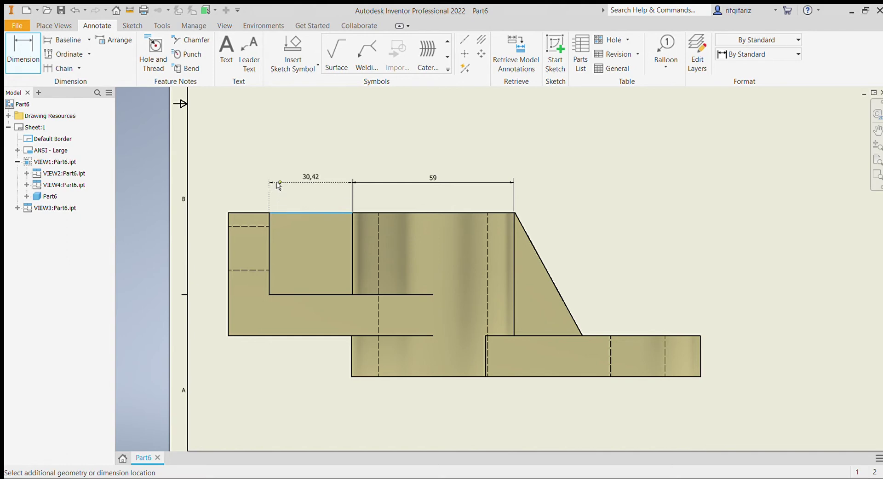
left_click(278, 185)
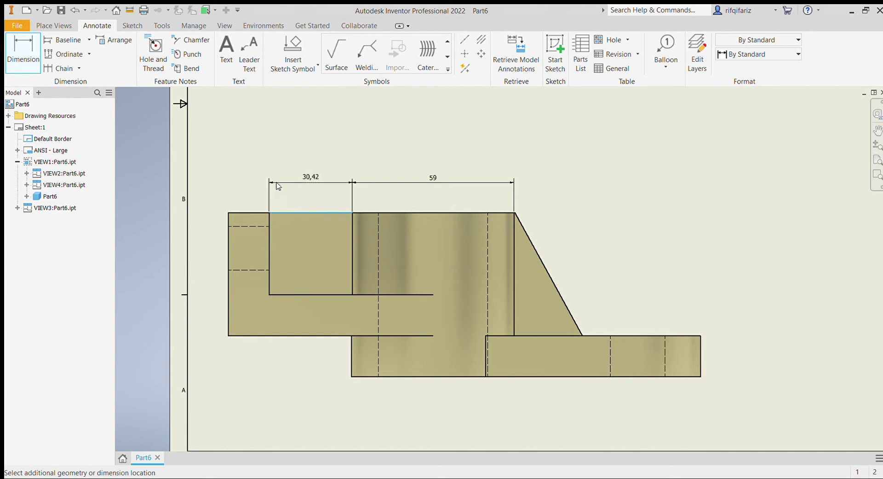
left_click(333, 187)
left_click(333, 184)
key("Escape")
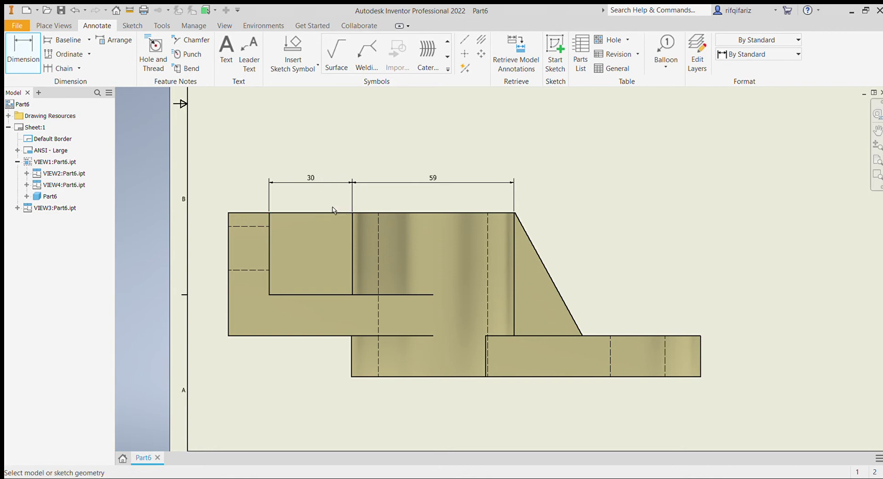
left_click(239, 214)
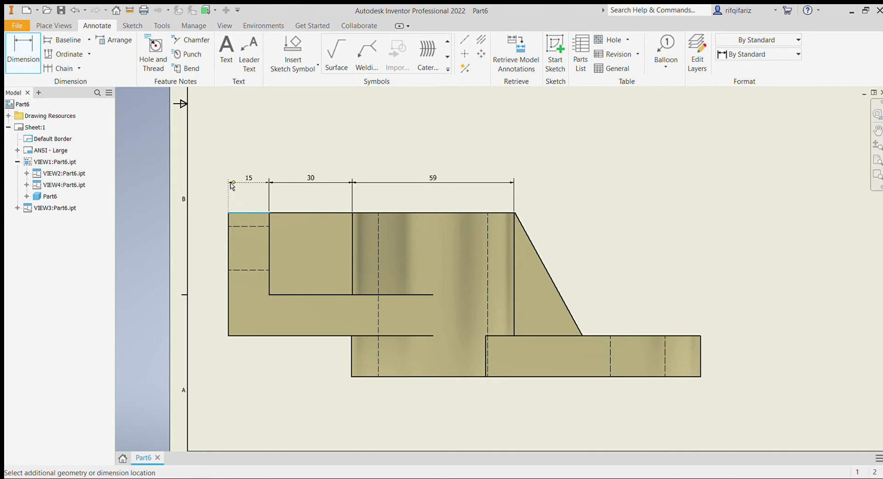
left_click(231, 183)
Dimension the flange's overall height and the vertical edge where the web meets the boss in the front view.
left_click(229, 248)
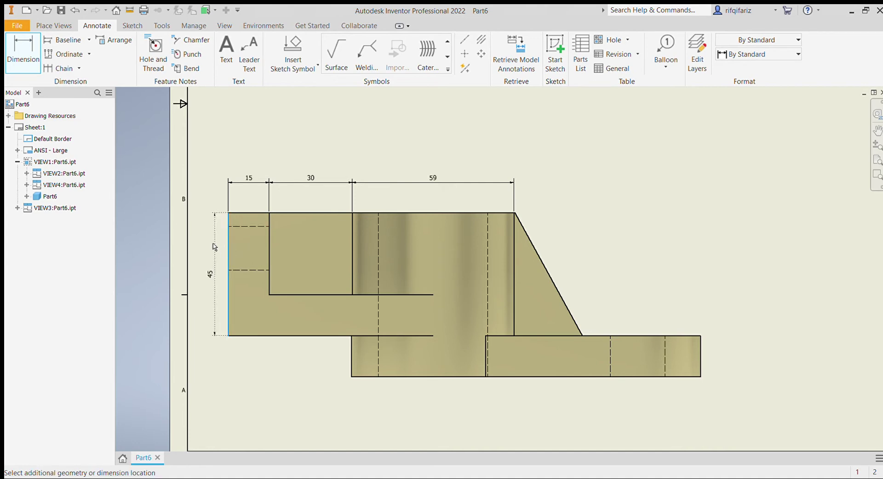
left_click(215, 246)
key("Escape")
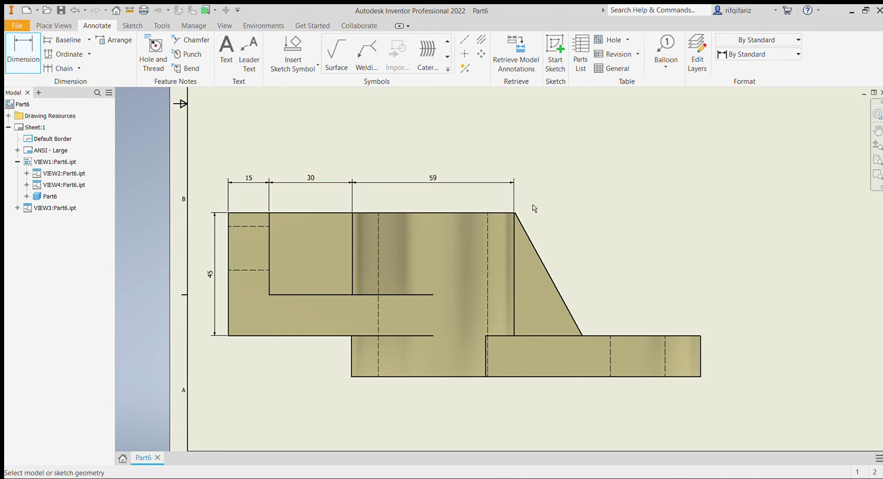
left_click(348, 264)
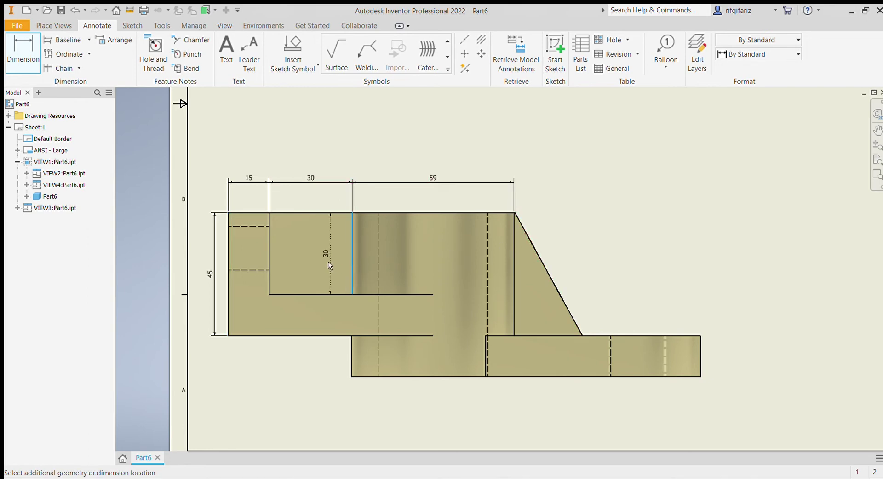
left_click(330, 266)
key("Escape")
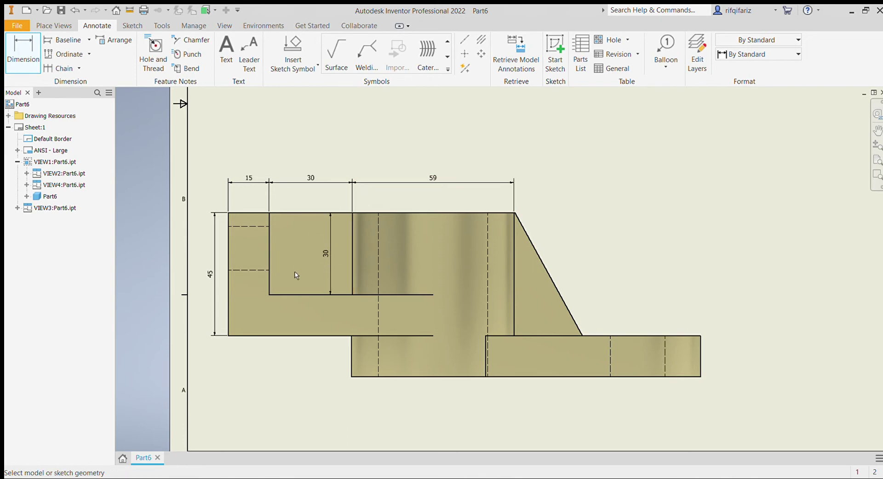
Dimension the horizontal edge at the web's foot, from the flange to the boss centre, in the front view.
left_click(303, 293)
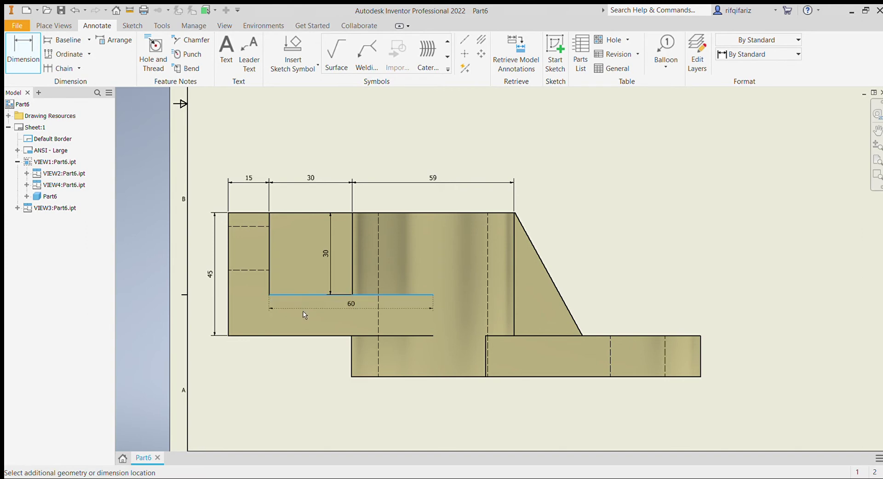
left_click(304, 315)
key("Escape")
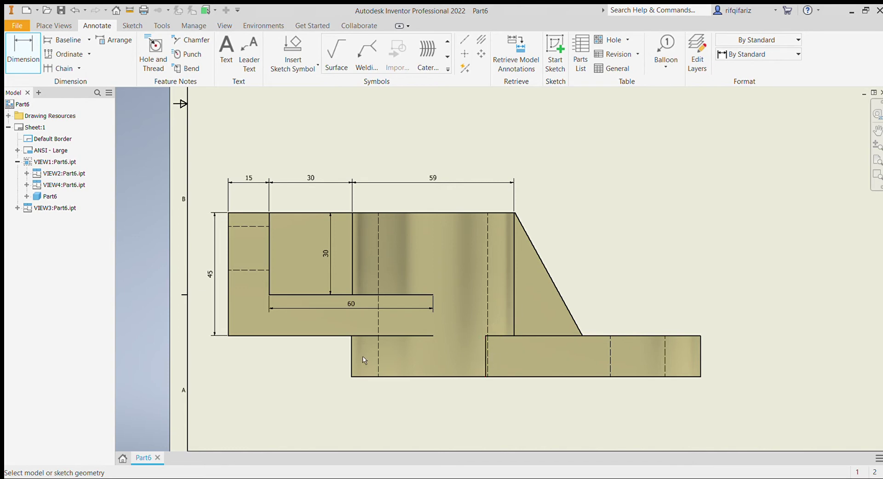
Dimension the short vertical edge of the boss below the web in the front view, placing the dimension outside the part.
left_click(351, 357)
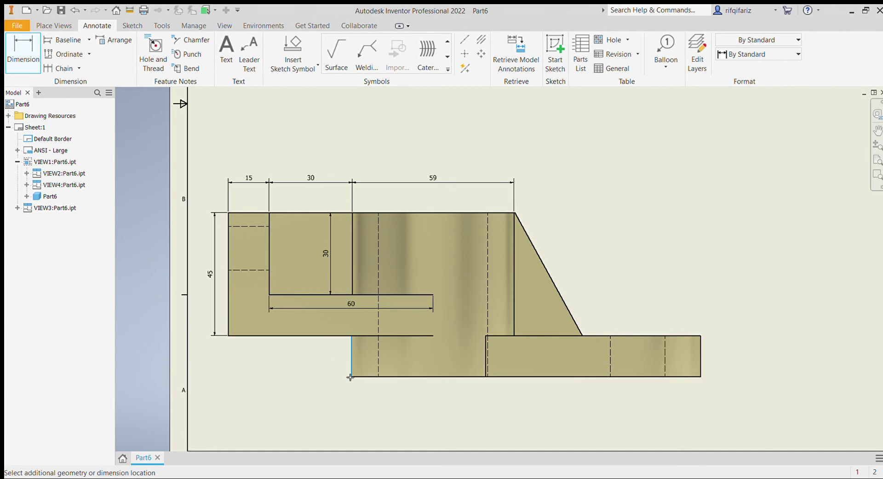
left_click(23, 55)
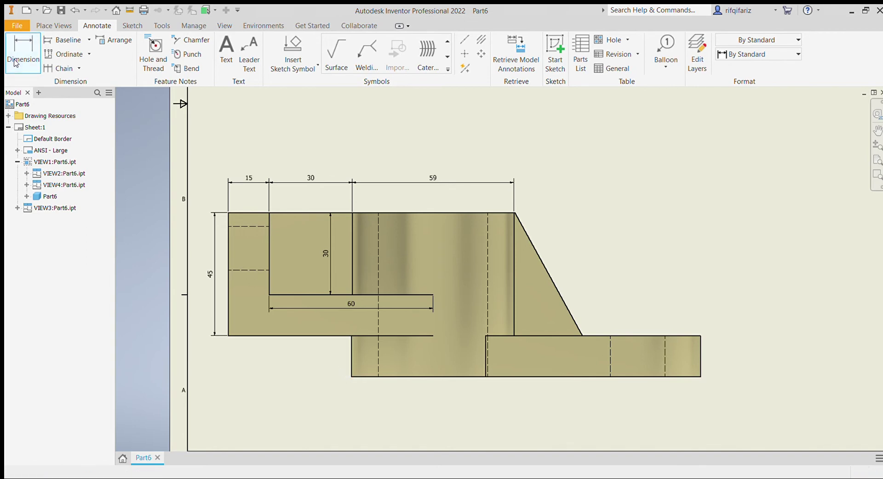
left_click(346, 372)
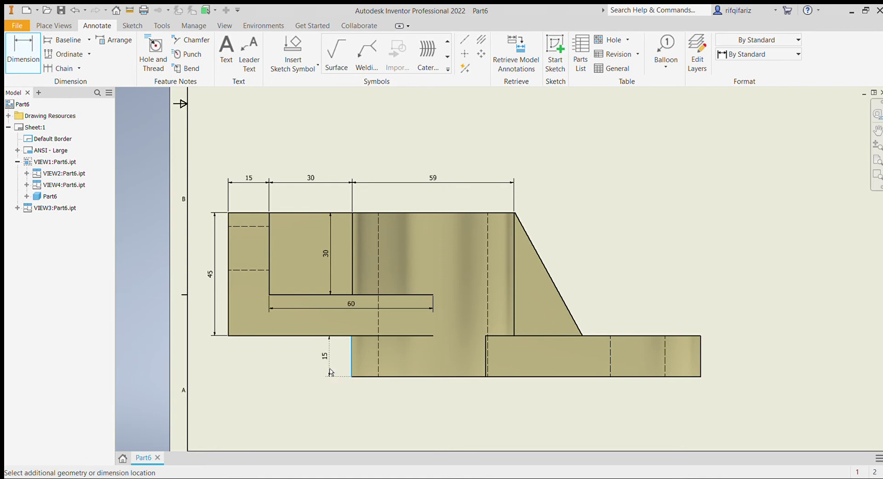
left_click(332, 371)
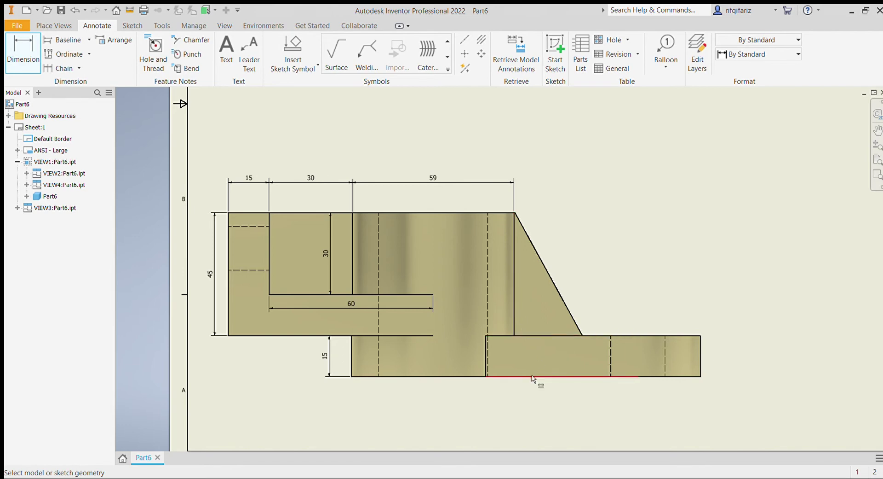
Dimension the boss's bottom horizontal edge up to the base plate in the front view, placing the dimension below the view.
left_click(447, 379)
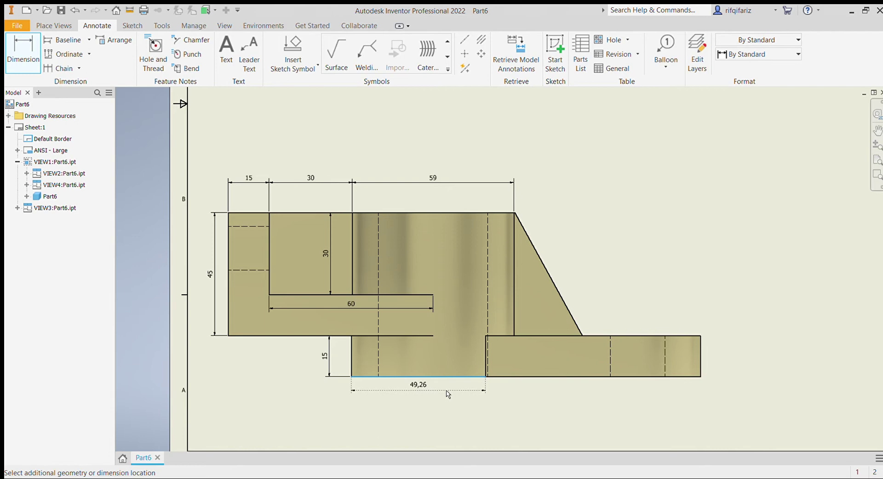
left_click(448, 393)
left_click(324, 181)
key("Return")
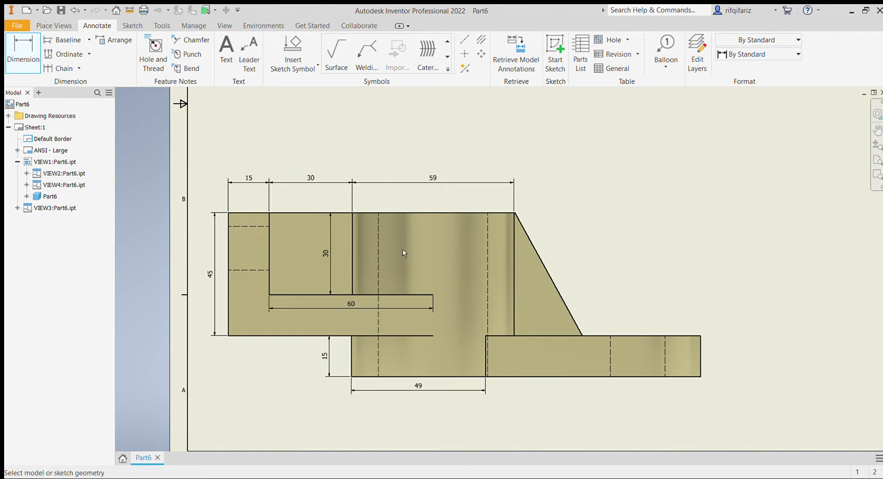
left_click(557, 377)
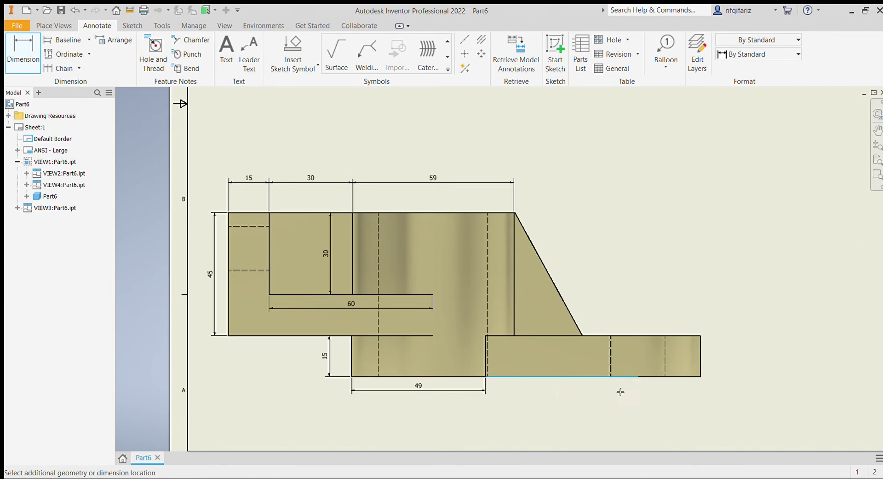
left_click(696, 376)
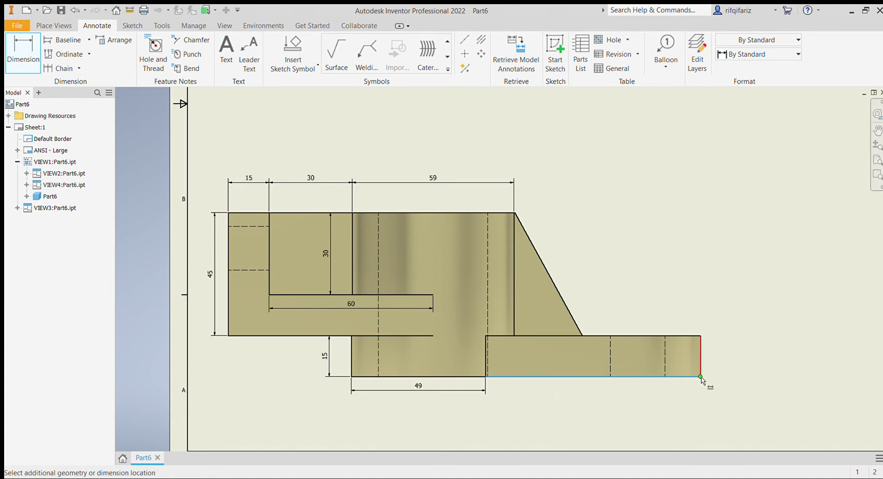
left_click(561, 398)
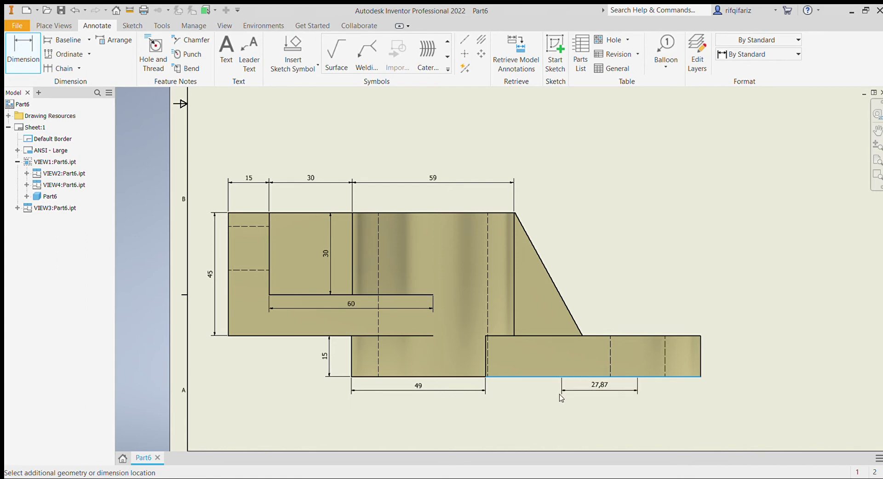
left_click(331, 180)
left_click(396, 291)
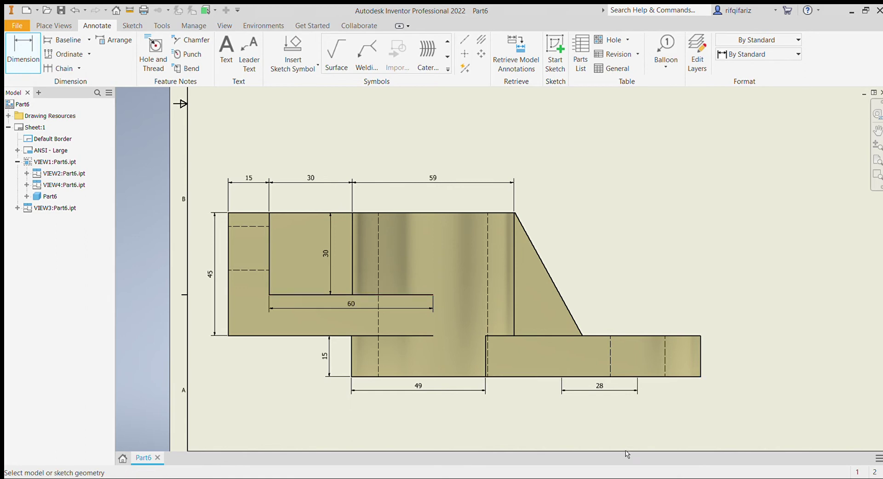
left_click(525, 386)
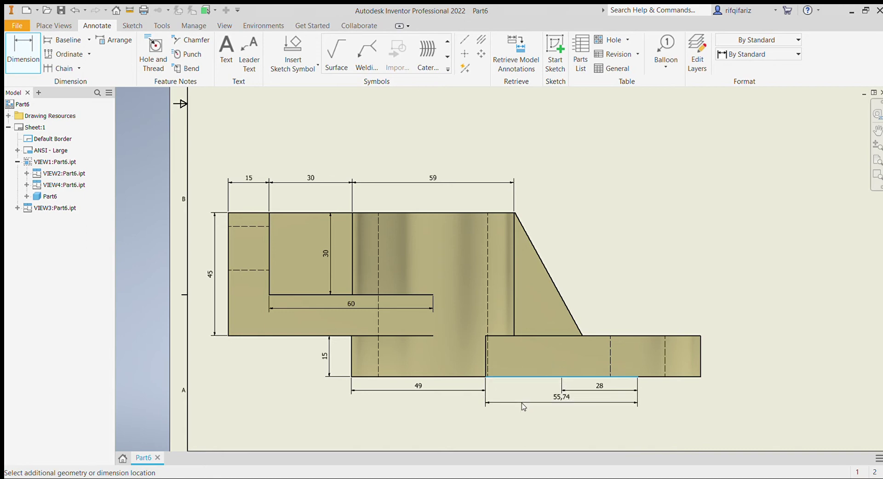
left_click(524, 406)
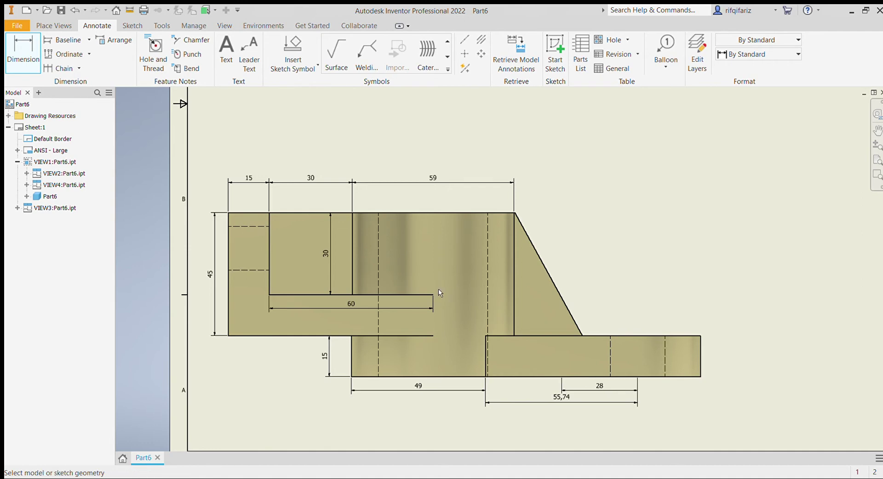
key("ctrl+z")
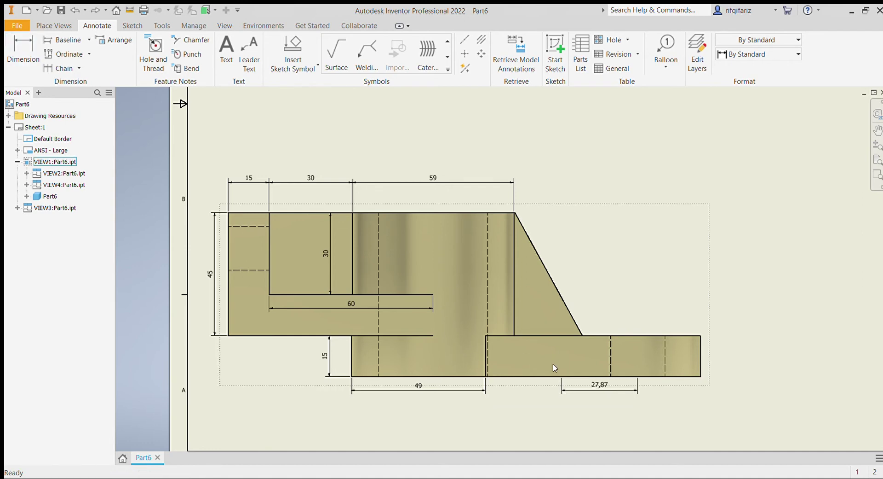
key("ctrl+z")
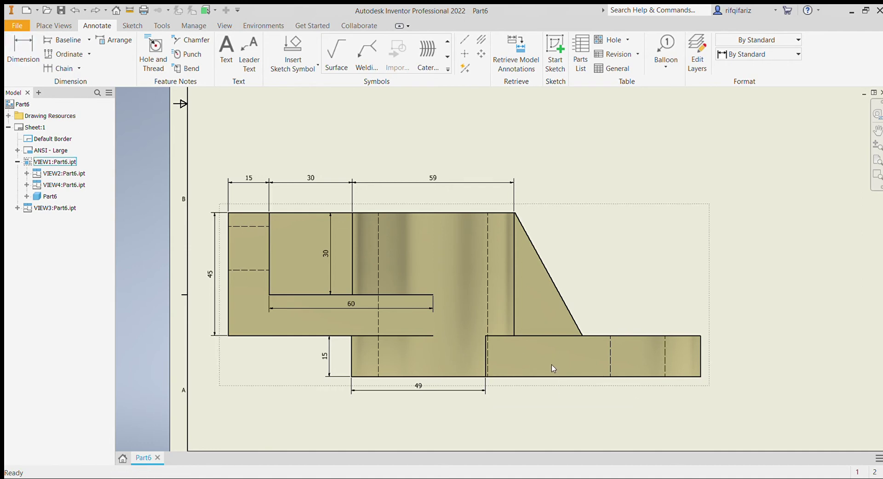
Dimension the base plate's straight and rounded bottom edge segments in the front view, in line with the boss's bottom dimension.
left_click(5, 53)
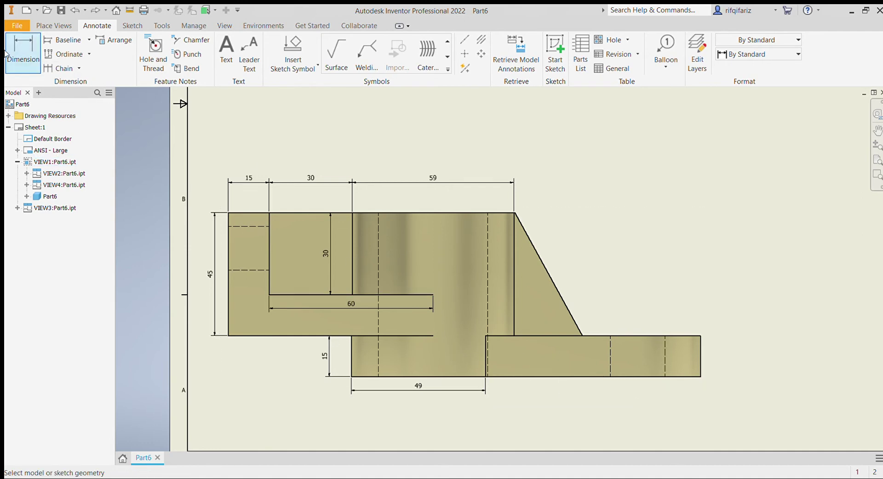
left_click(533, 378)
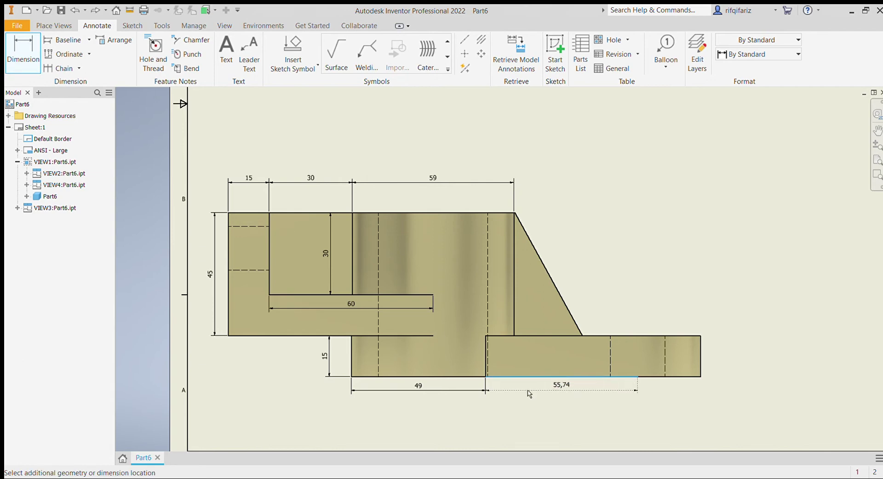
left_click(529, 394)
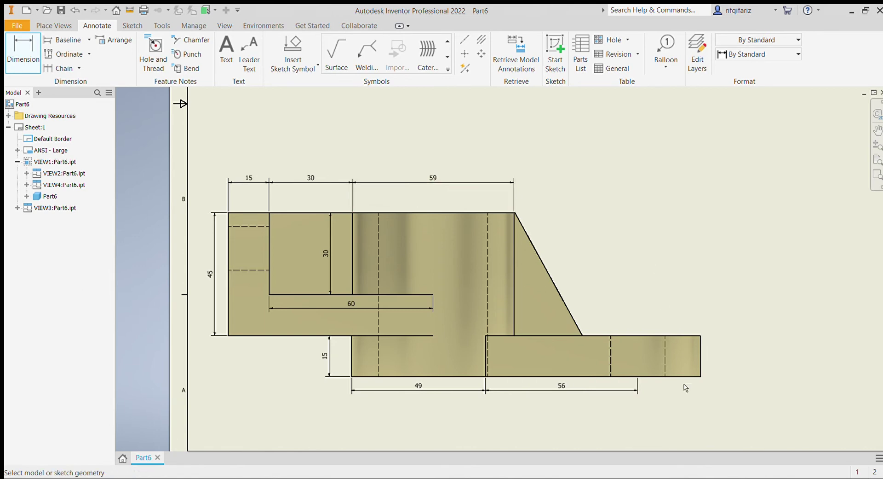
left_click(670, 377)
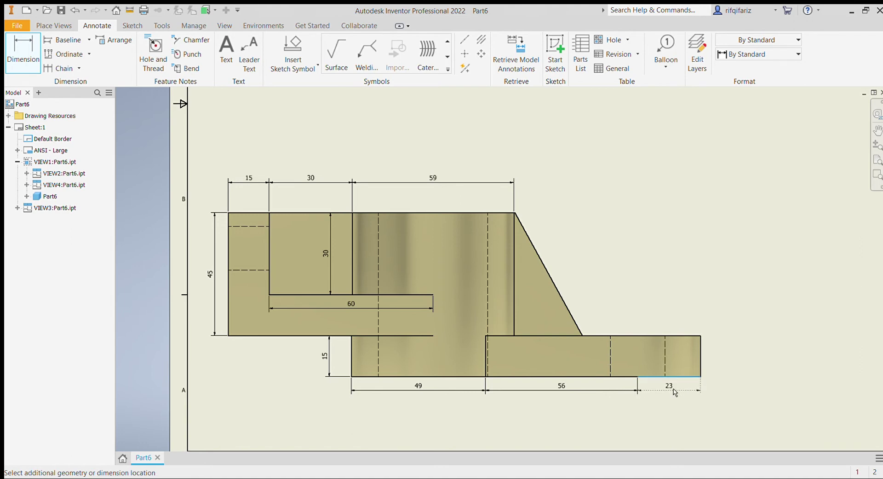
left_click(675, 391)
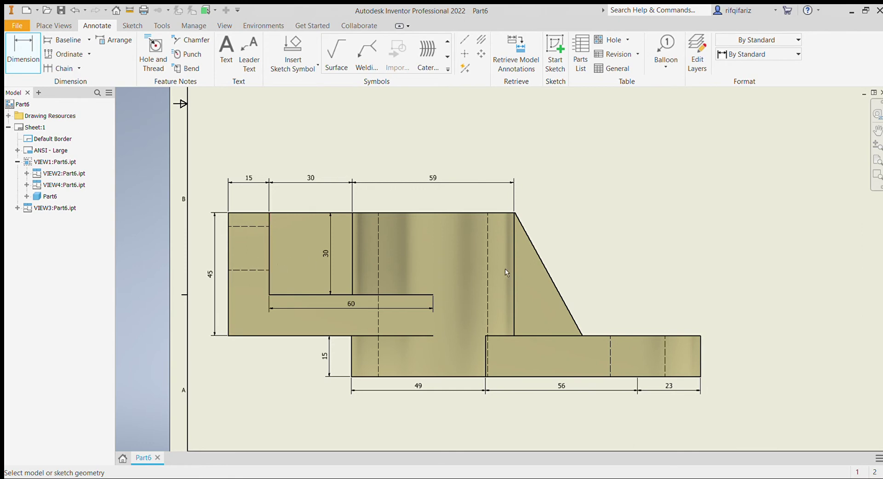
Add an angular dimension between the rib's sloped edge and the base plate's top edge in the front view.
left_click(552, 339)
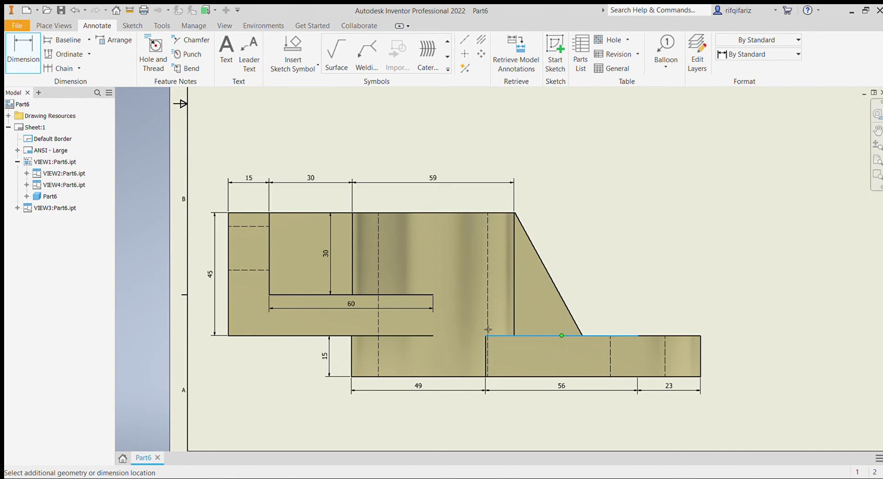
left_click(28, 51)
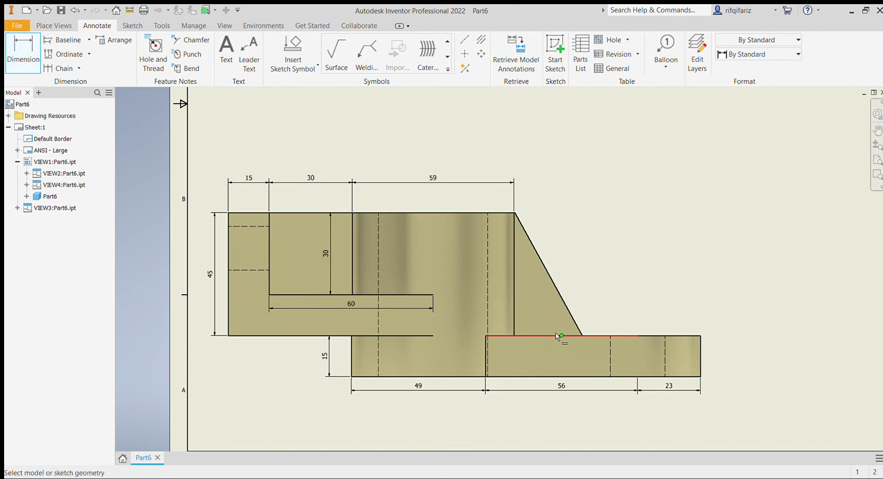
left_click(580, 337)
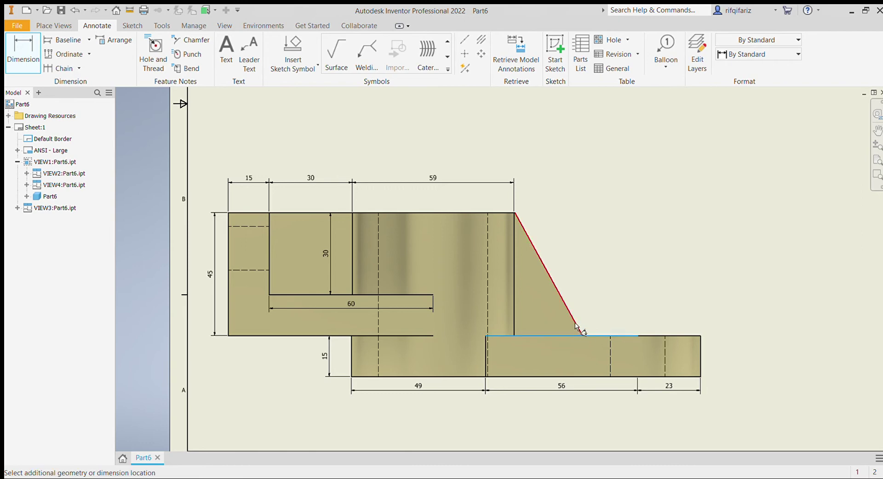
left_click(576, 326)
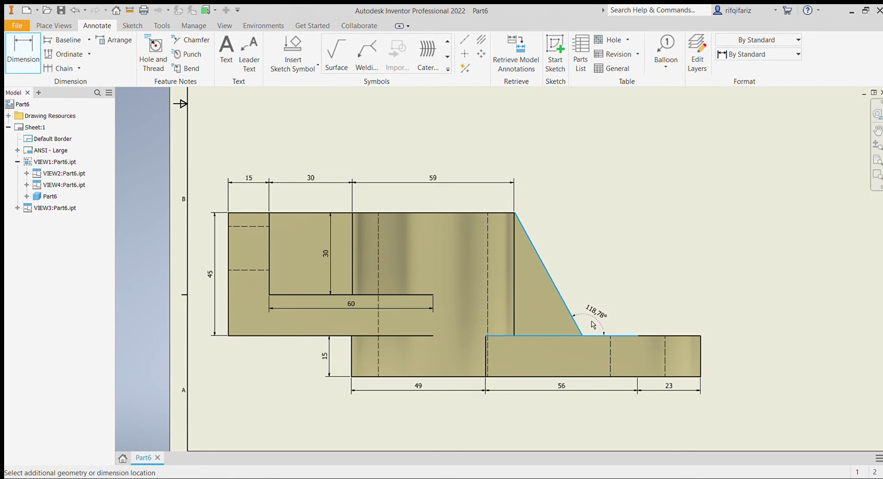
left_click(593, 324)
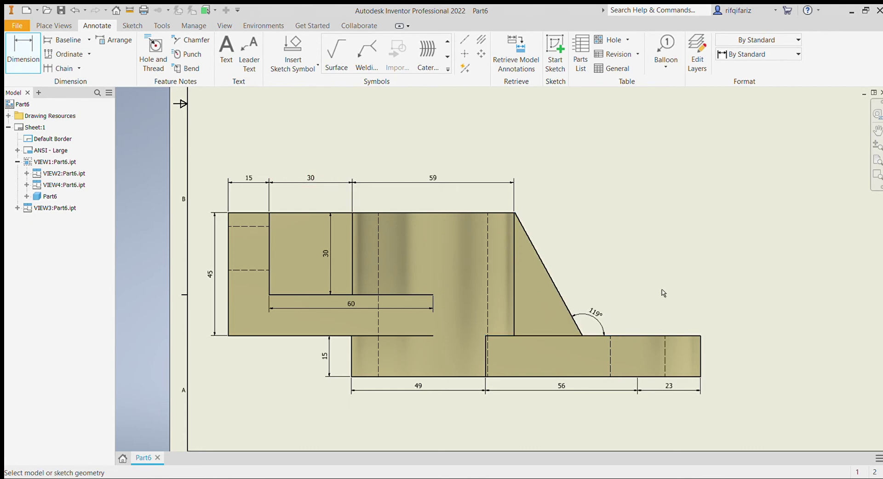
Add an aligned length dimension to the rib's sloped edge in the front view, placing it outside the part.
left_click(552, 284)
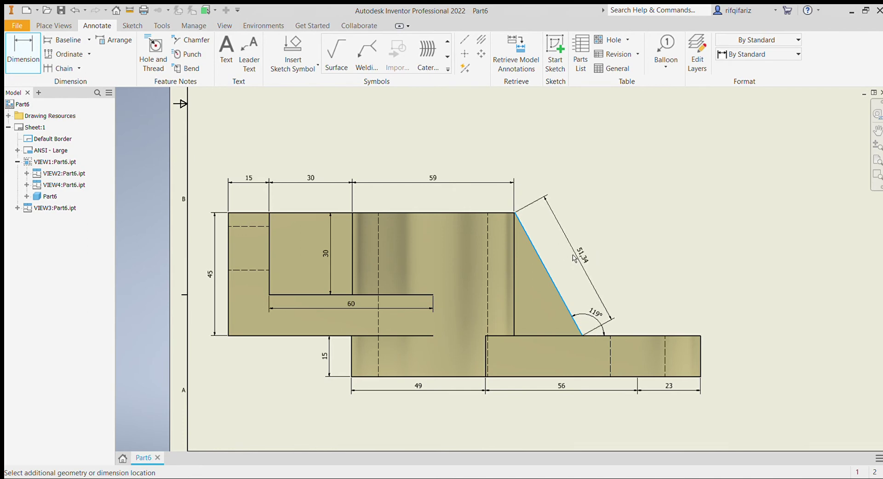
left_click(345, 181)
key("Return")
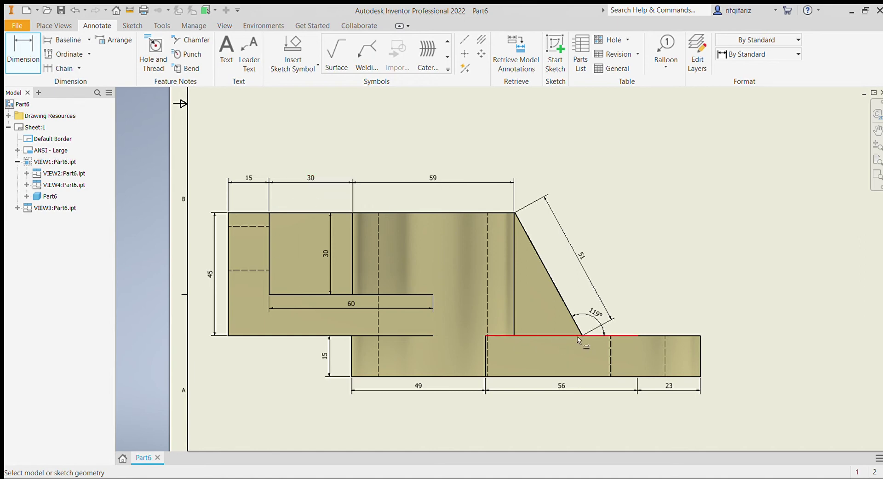
left_click(637, 336)
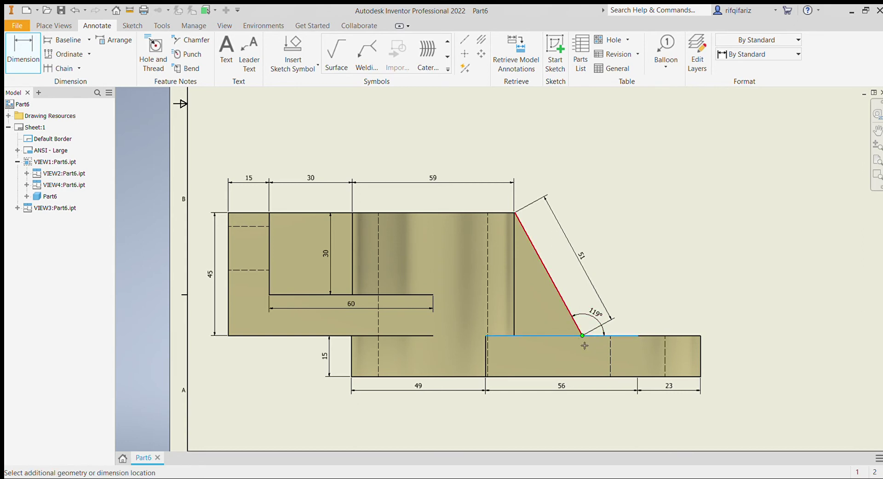
left_click(580, 339)
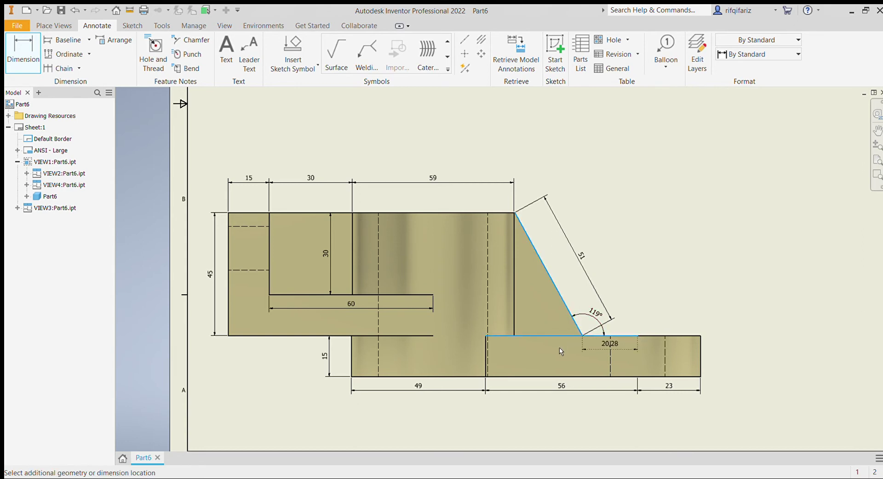
left_click(592, 357)
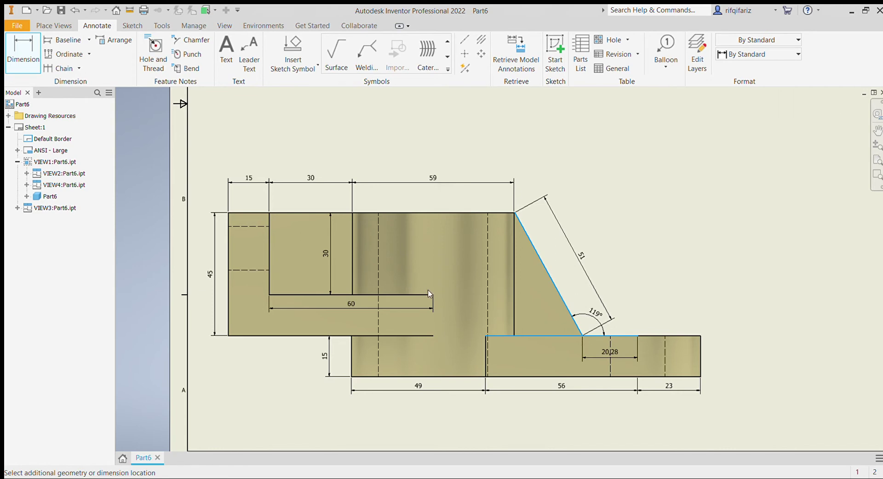
key("Escape")
key("ctrl+z")
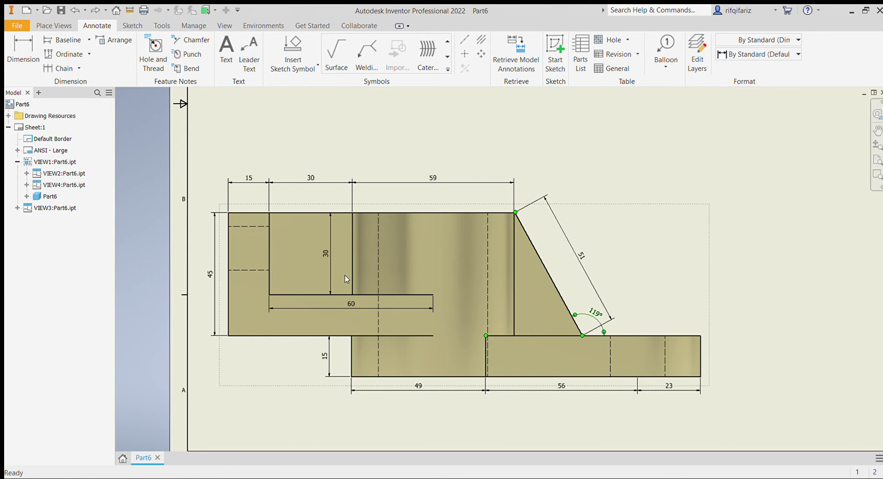
Dimension the horizontal distance from the base plate's inner upper corner to the rib's foot, placing the dimension inside the plate.
left_click(23, 51)
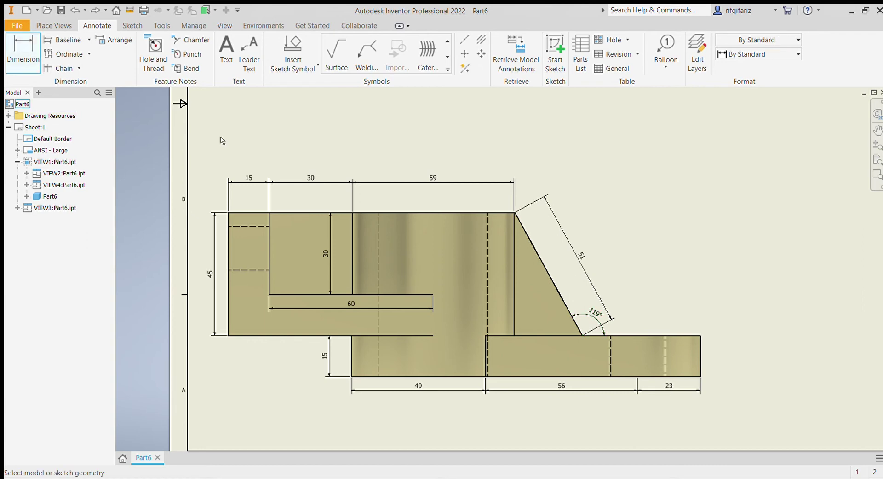
left_click(487, 335)
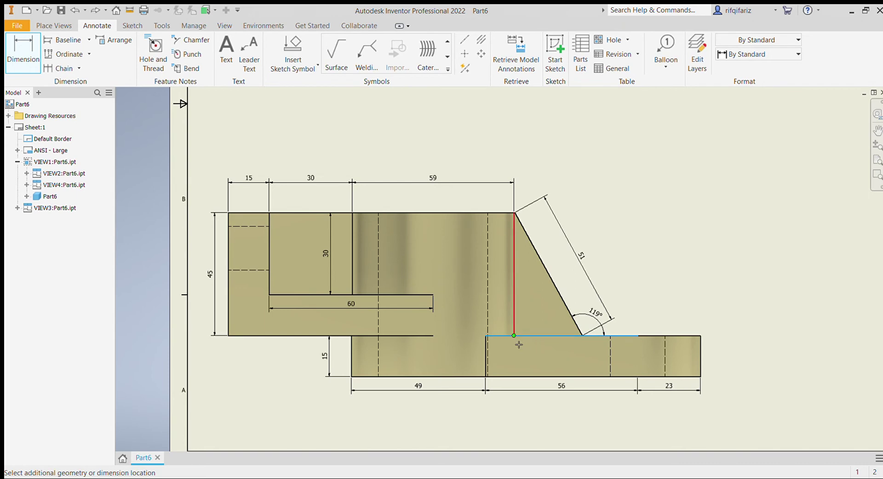
left_click(580, 335)
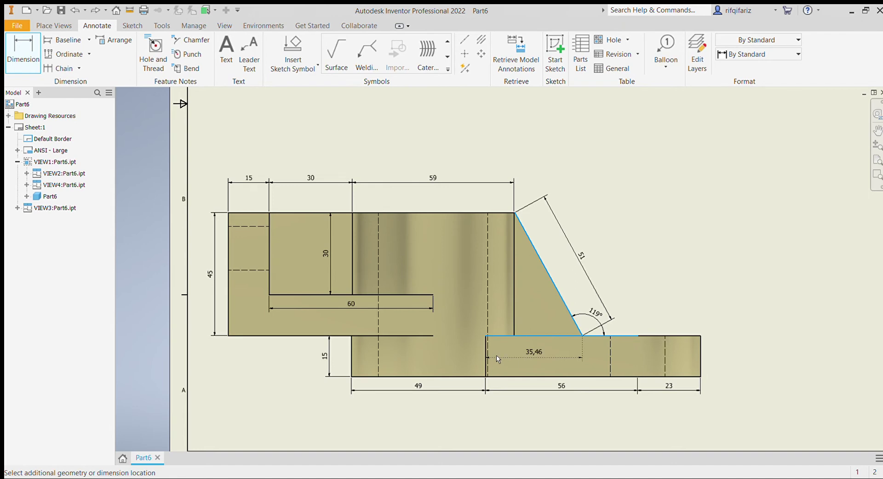
left_click(497, 358)
key("Escape")
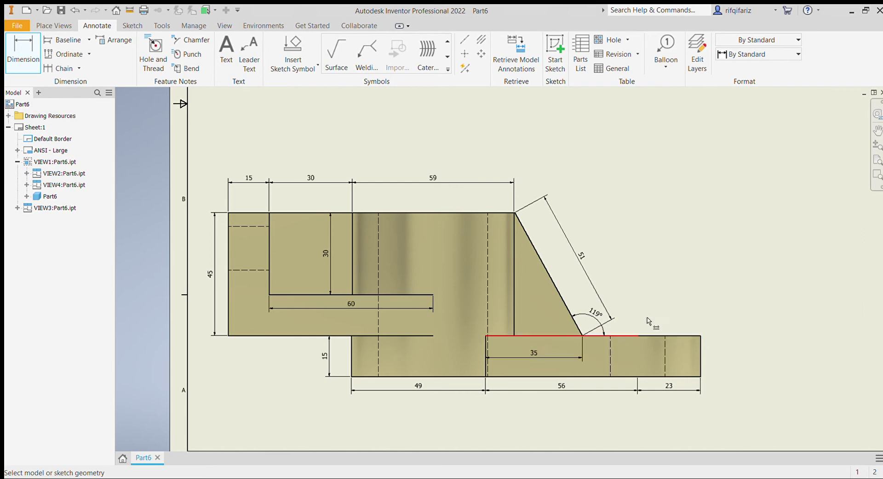
Examine the front, top, isometric and side views across the sheet for dimensions that are still missing.
left_click(878, 131)
mouse_move(814, 163)
left_mouse_down()
mouse_move(588, 201)
mouse_move(386, 160)
left_mouse_up()
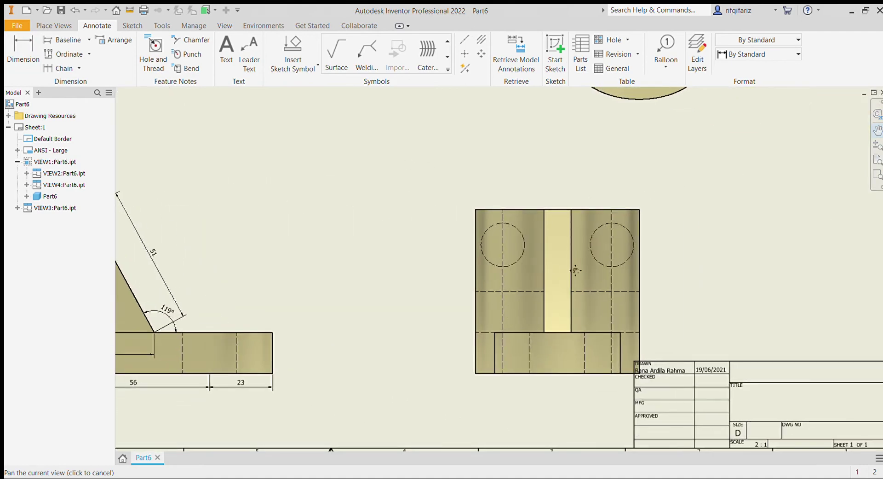
key("d")
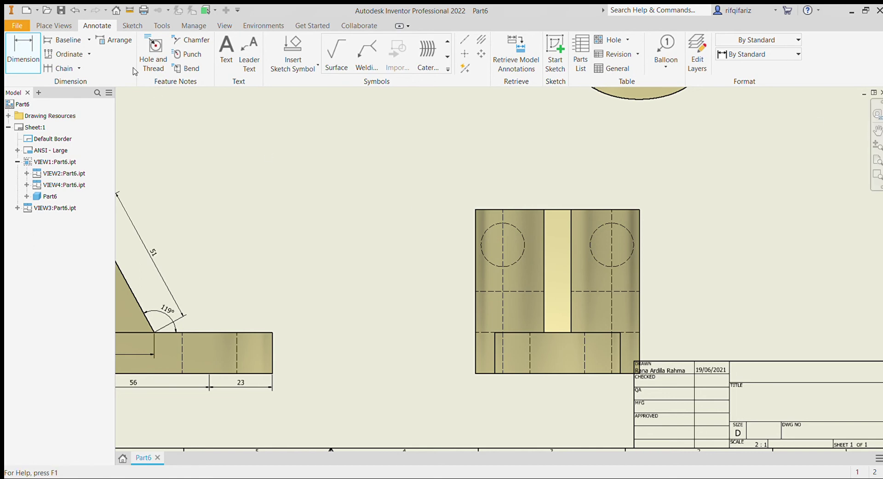
left_click(16, 57)
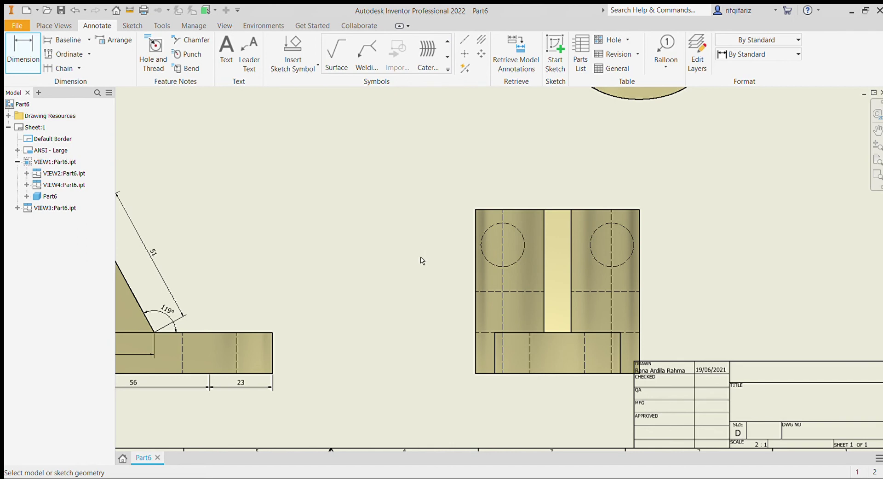
left_click(878, 130)
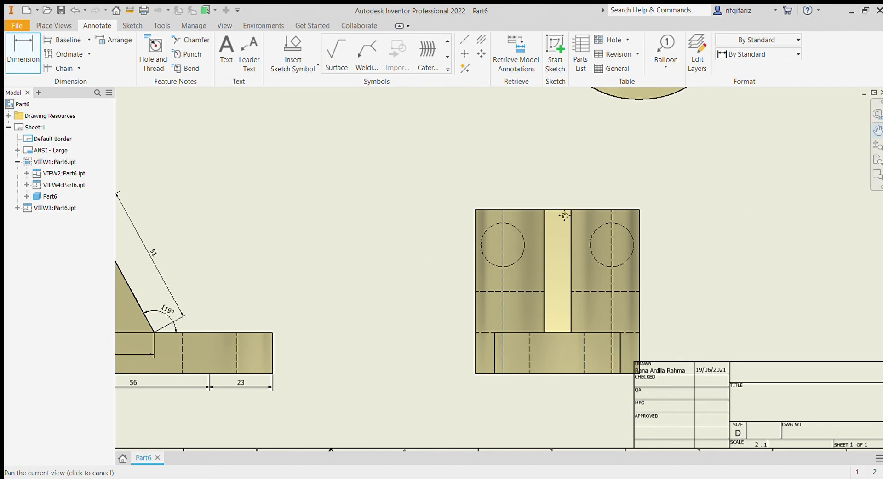
left_click_drag(481, 219, 852, 216)
left_click_drag(577, 282, 623, 253)
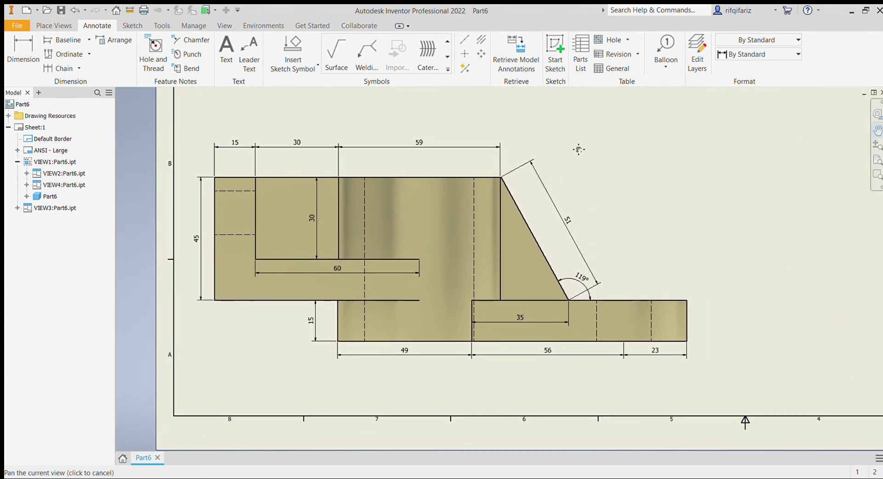
left_click_drag(579, 149, 552, 334)
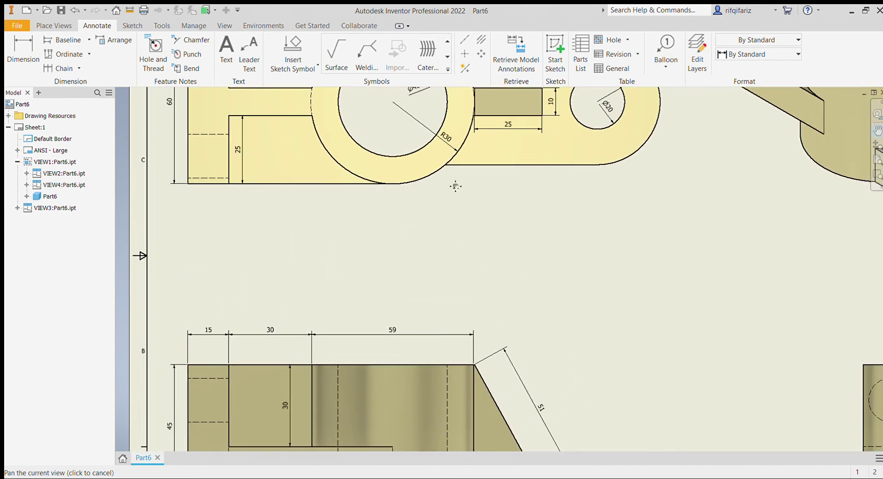
left_click_drag(746, 233, 584, 184)
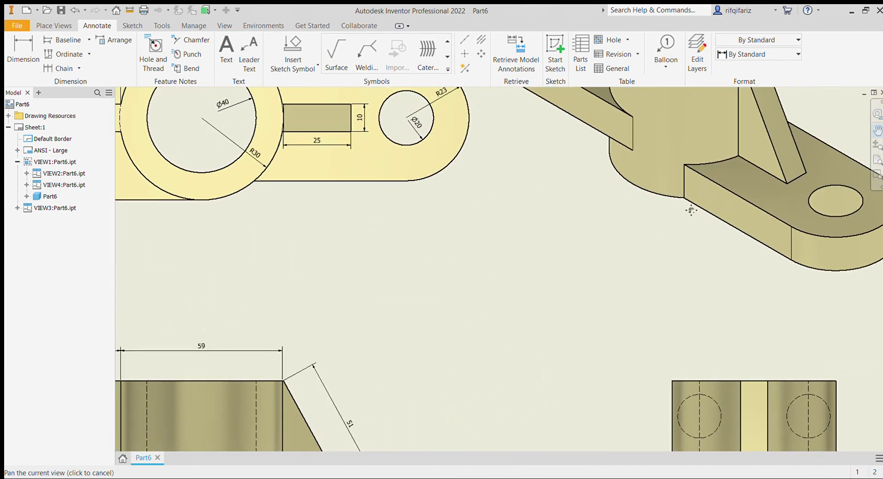
left_click_drag(676, 289, 527, 158)
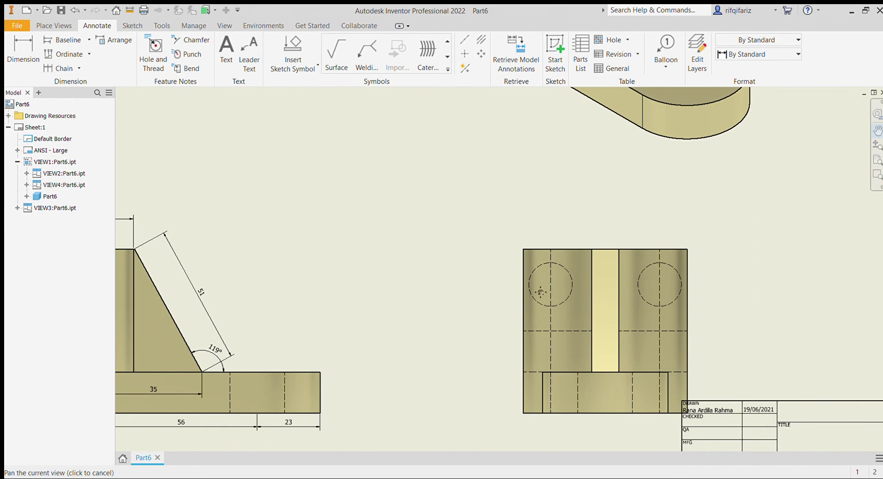
left_click_drag(485, 126, 553, 158)
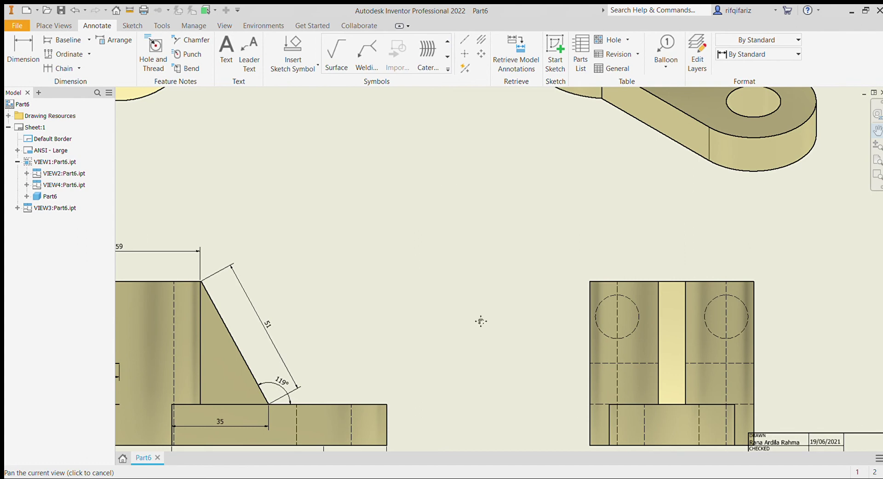
left_click_drag(717, 200, 610, 171)
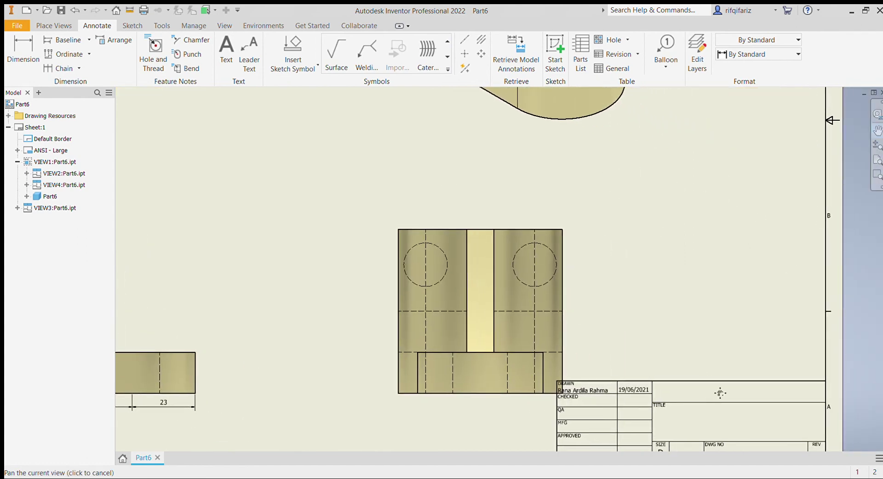
left_click_drag(625, 328, 570, 260)
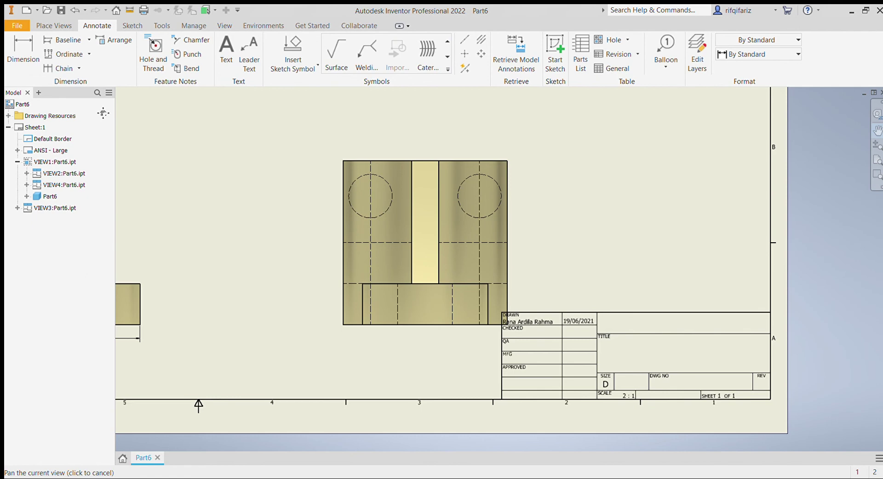
Add an overall diameter dimension across the boss's top edges in the side view, placing it above the part.
left_click(22, 63)
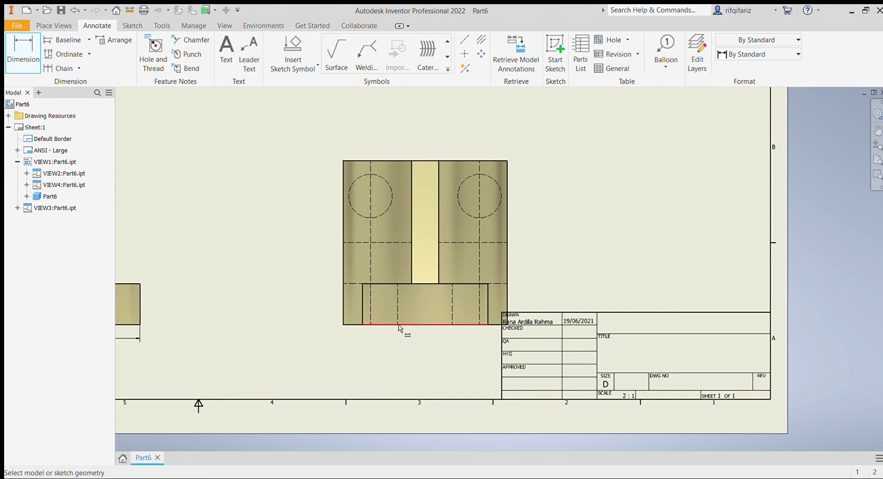
left_click(345, 161)
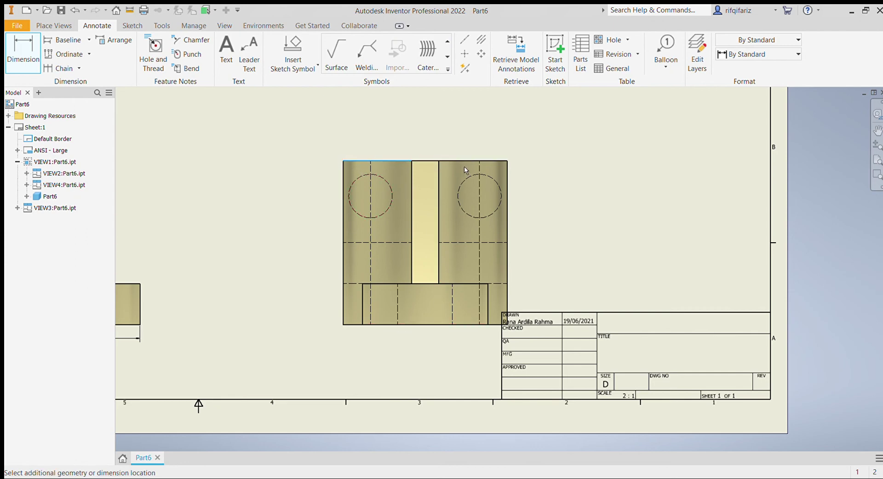
left_click(503, 161)
left_click(504, 147)
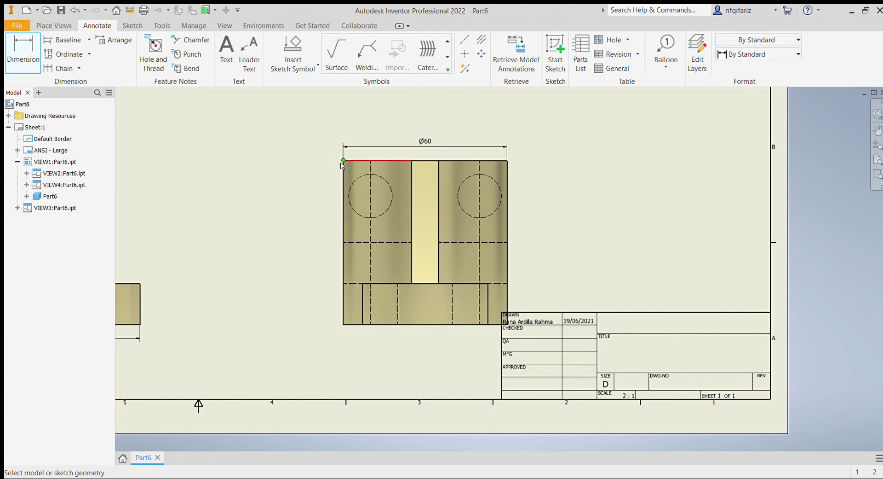
Dimension the boss's full height in the side view, from its top edge to its bottom edge, placing it outside the part.
left_click(344, 203)
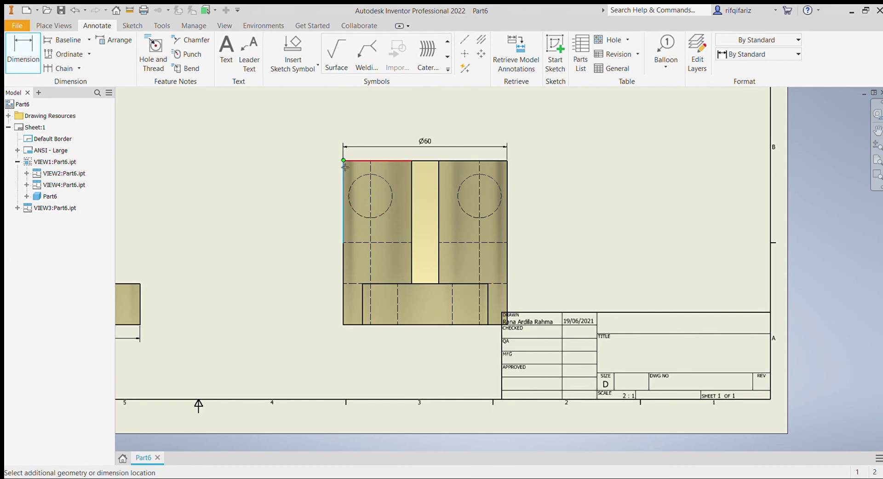
left_click(343, 321)
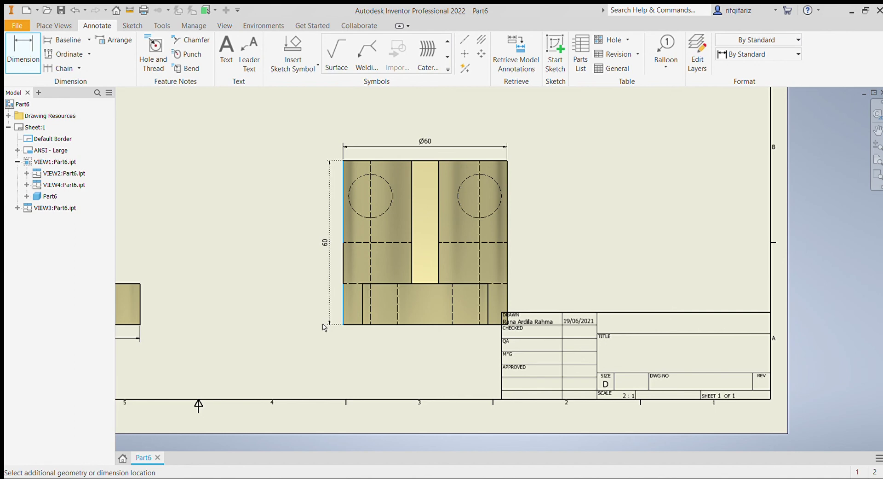
left_click(325, 327)
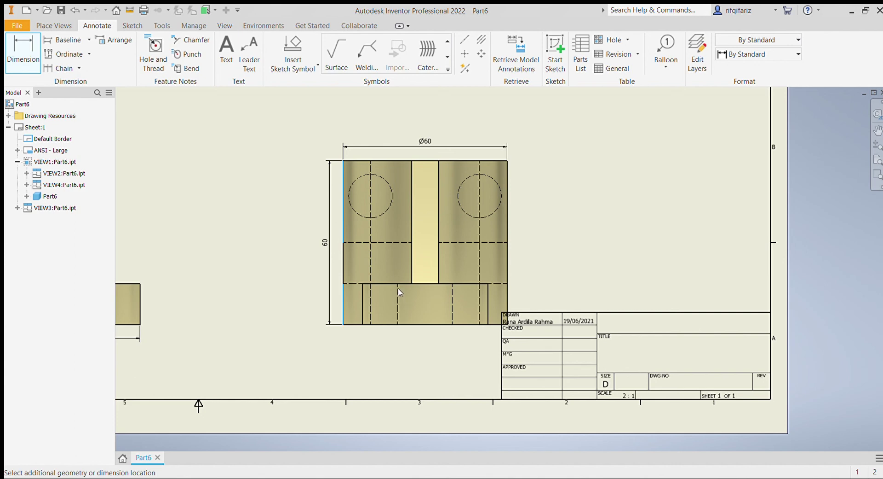
key("Escape")
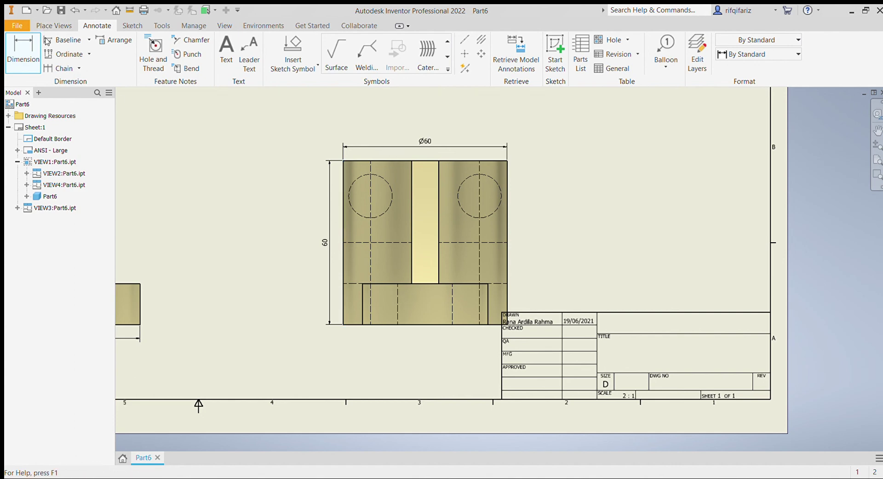
Dimension the left hidden hole's diameter and the base plate's thickness in the side view, placing both inside the part.
left_click(391, 188)
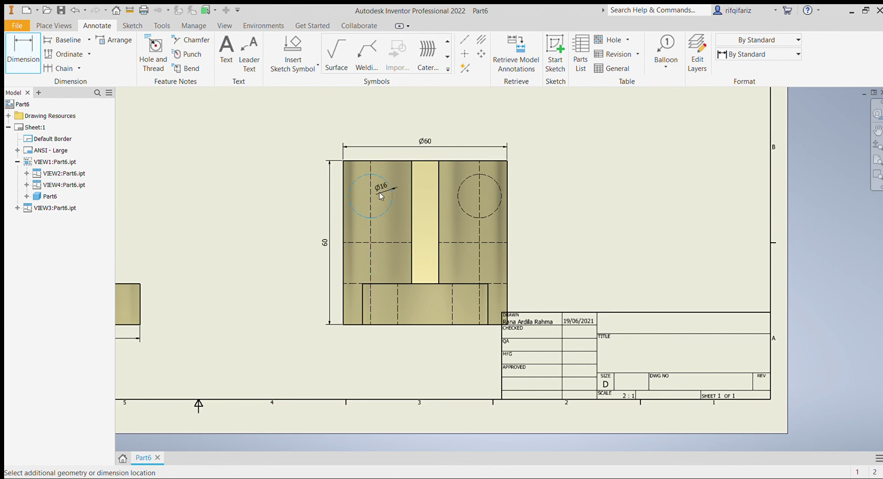
left_click(381, 196)
key("Escape")
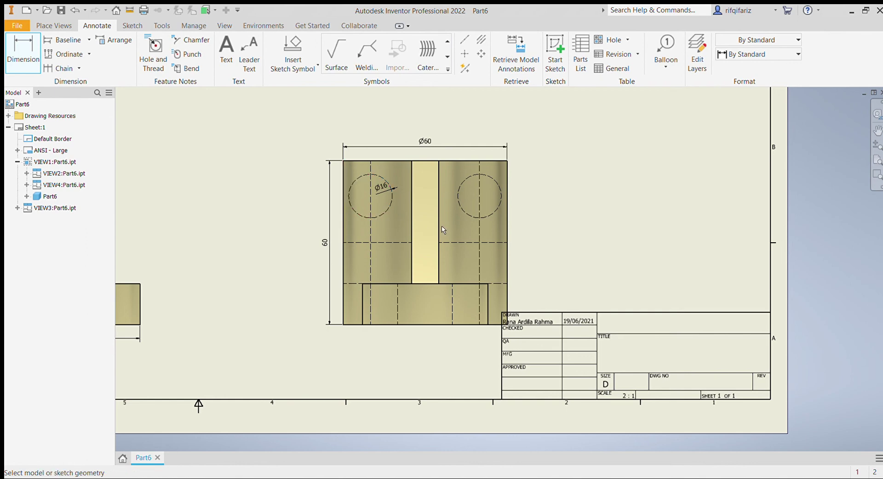
left_click(362, 317)
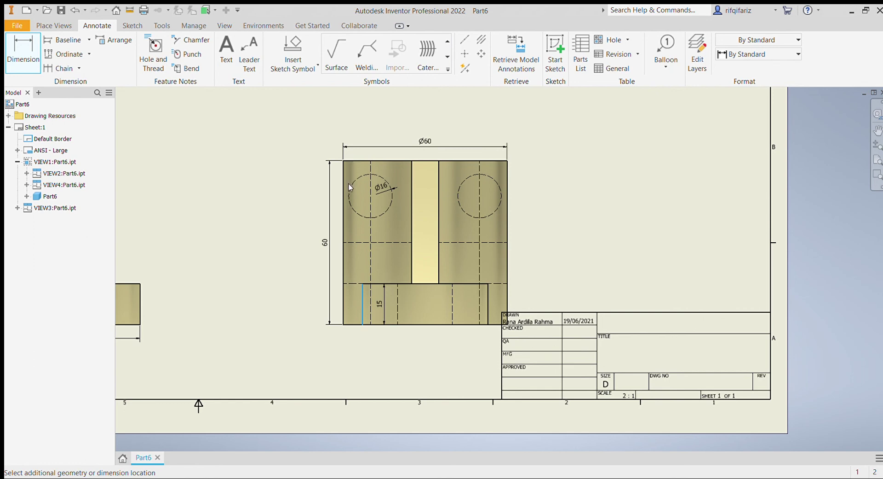
key("Escape")
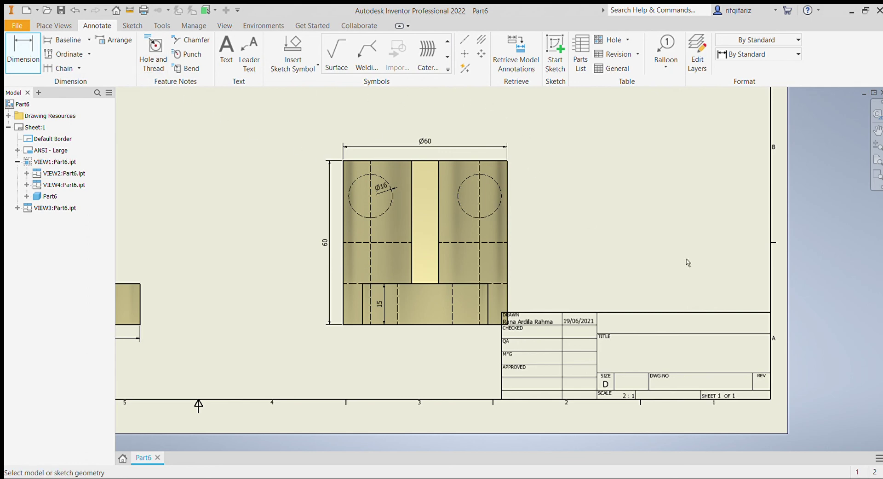
Review the finished dimensions on the side, front and top views and inspect the isometric view.
left_click(877, 134)
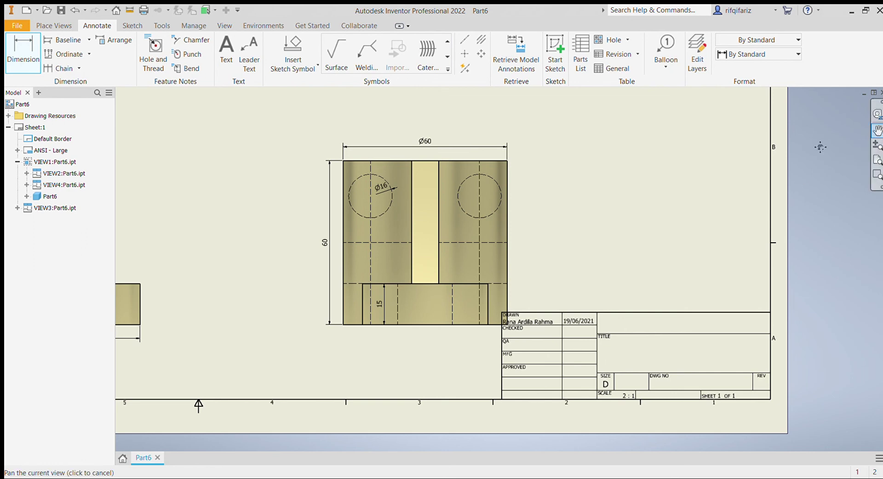
mouse_move(585, 203)
left_mouse_down()
mouse_move(769, 283)
mouse_move(781, 298)
left_mouse_up()
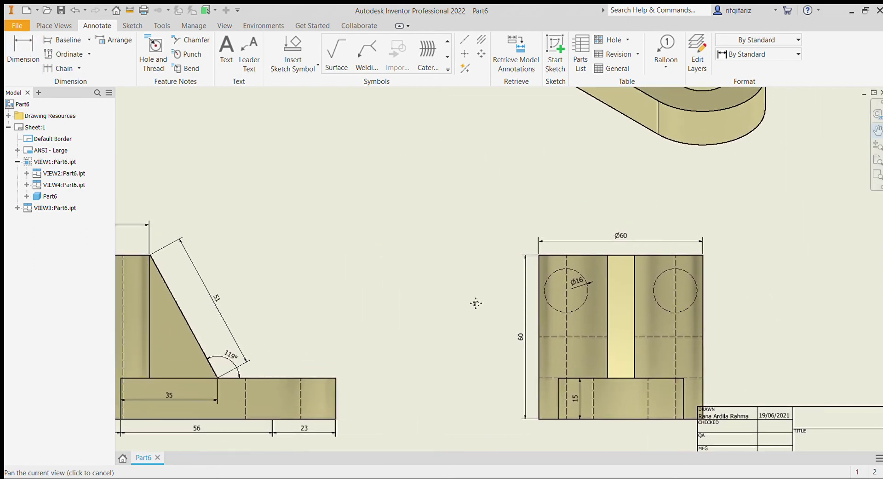
mouse_move(476, 302)
left_mouse_down()
mouse_move(555, 310)
mouse_move(827, 287)
left_mouse_up()
left_click_drag(698, 232, 697, 245)
mouse_move(702, 185)
left_mouse_down()
mouse_move(676, 434)
mouse_move(619, 433)
mouse_move(337, 478)
mouse_move(292, 473)
mouse_move(371, 460)
mouse_move(345, 412)
mouse_move(391, 343)
mouse_move(587, 300)
mouse_move(635, 254)
left_mouse_up()
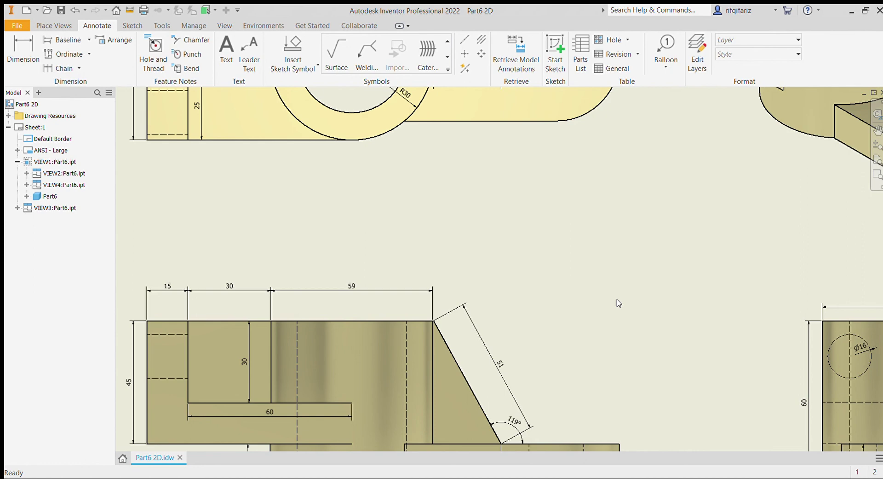
left_click(877, 131)
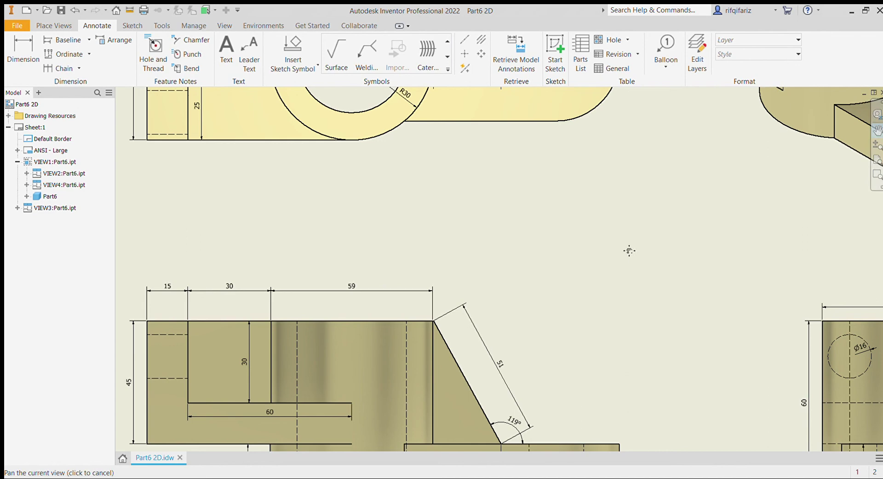
mouse_move(628, 250)
left_mouse_down()
mouse_move(629, 181)
mouse_move(444, 348)
mouse_move(383, 450)
left_mouse_up()
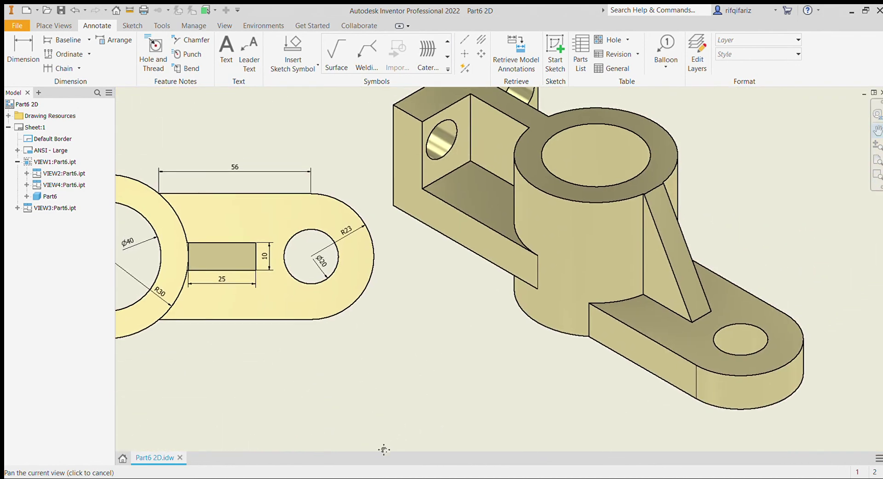
left_click_drag(469, 341, 422, 409)
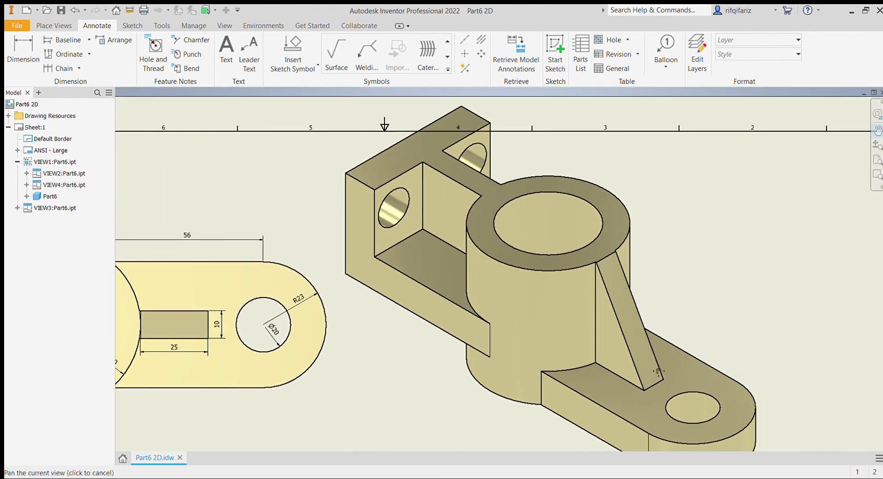
mouse_move(423, 417)
left_mouse_down()
mouse_move(532, 339)
mouse_move(670, 312)
left_mouse_up()
mouse_move(563, 343)
left_mouse_down()
mouse_move(641, 282)
mouse_move(653, 296)
mouse_move(618, 363)
mouse_move(582, 249)
left_mouse_up()
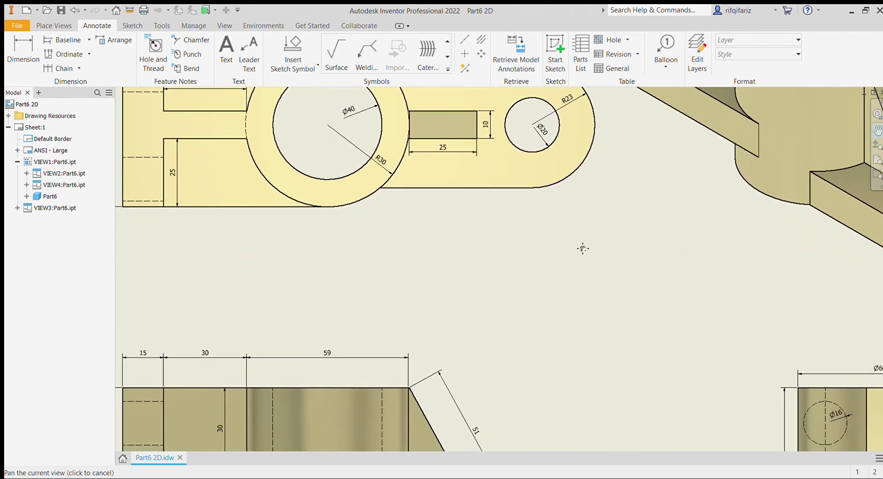
mouse_move(584, 286)
left_mouse_down()
mouse_move(558, 175)
mouse_move(563, 158)
left_mouse_up()
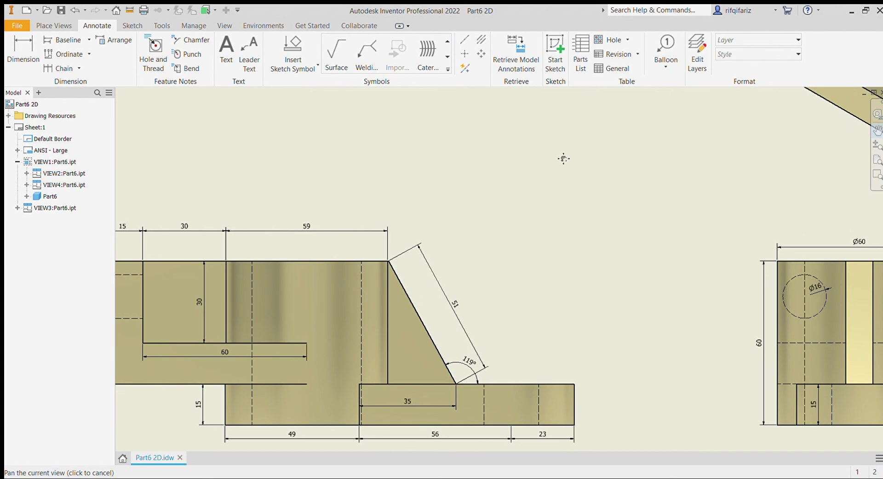
mouse_move(546, 183)
left_mouse_down()
mouse_move(649, 122)
mouse_move(629, 152)
left_mouse_up()
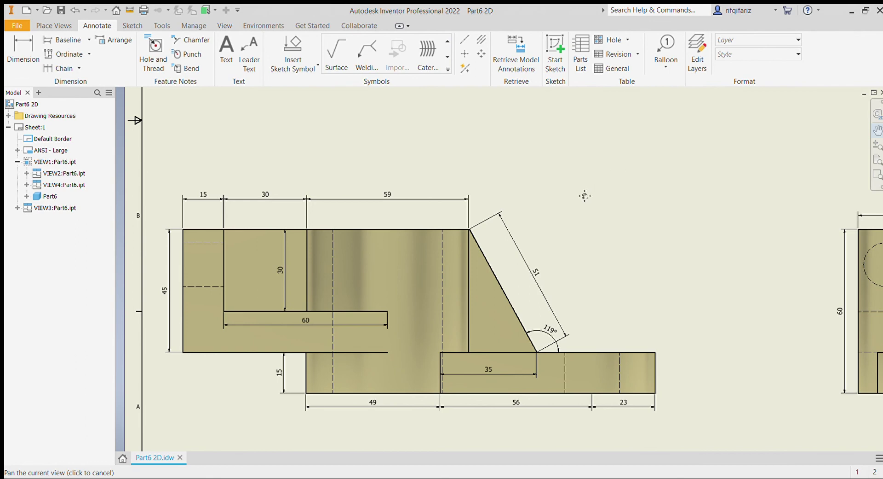
key("Escape")
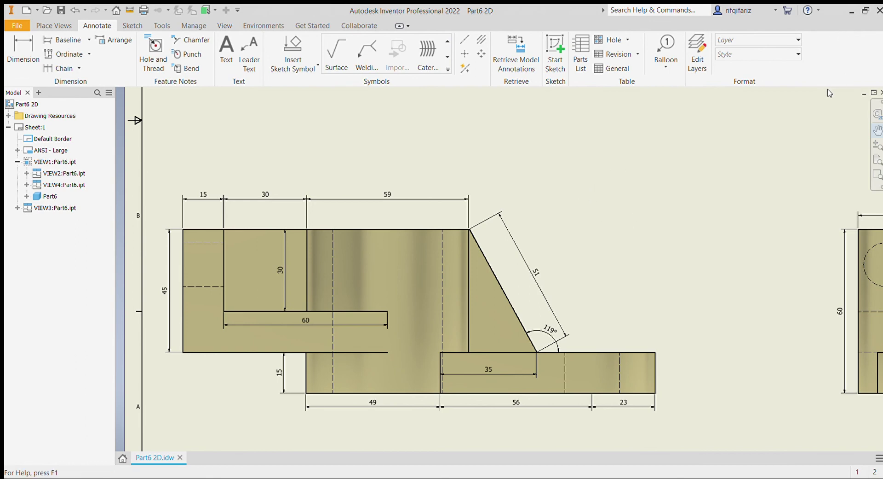